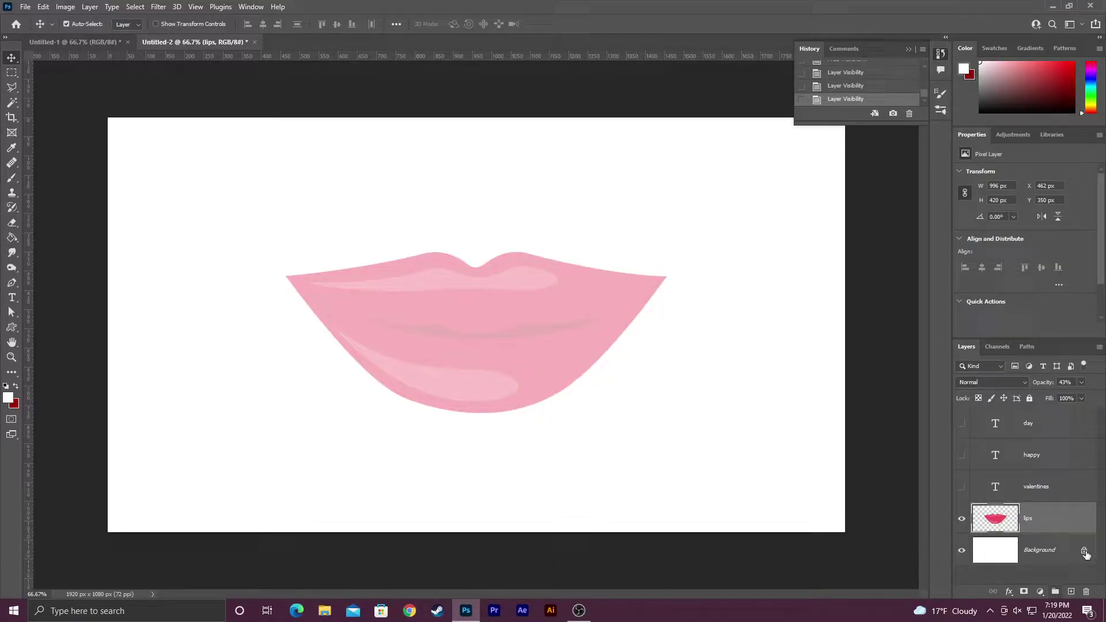
- Lock the lips layer, move happy above day, and show the HAPPY, DAY and VALENTINES layers
{"action": "left_click", "coordinate": [1030, 399]}
{"action": "left_click_drag", "start_coordinate": [1033, 465], "coordinate": [1040, 420]}
{"action": "left_click", "coordinate": [961, 425]}
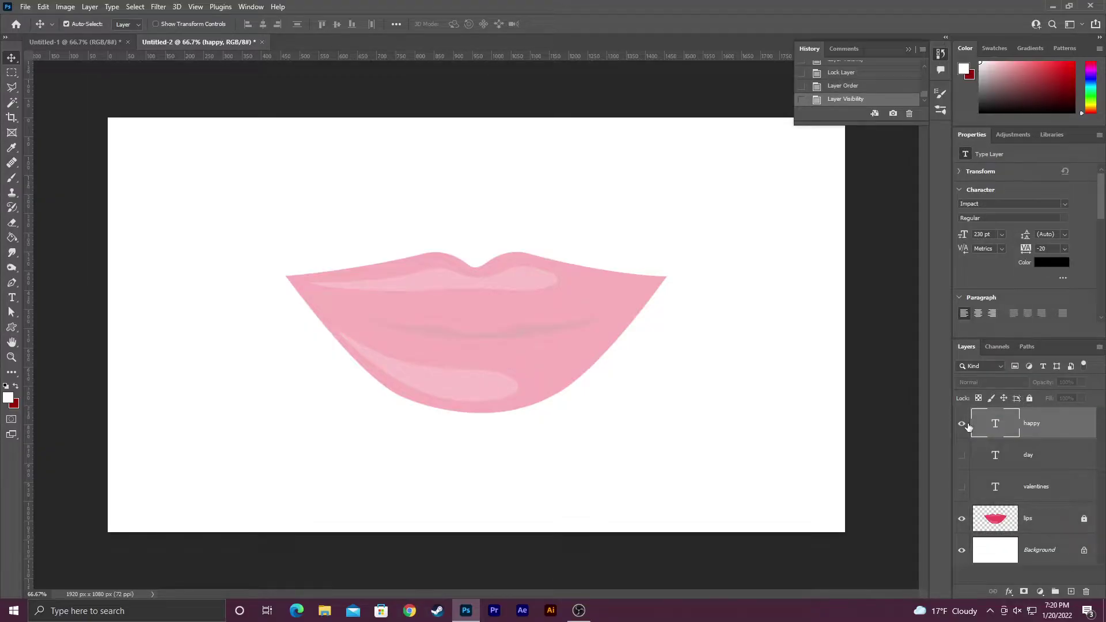
{"action": "left_click", "coordinate": [968, 456]}
{"action": "left_click", "coordinate": [967, 487]}
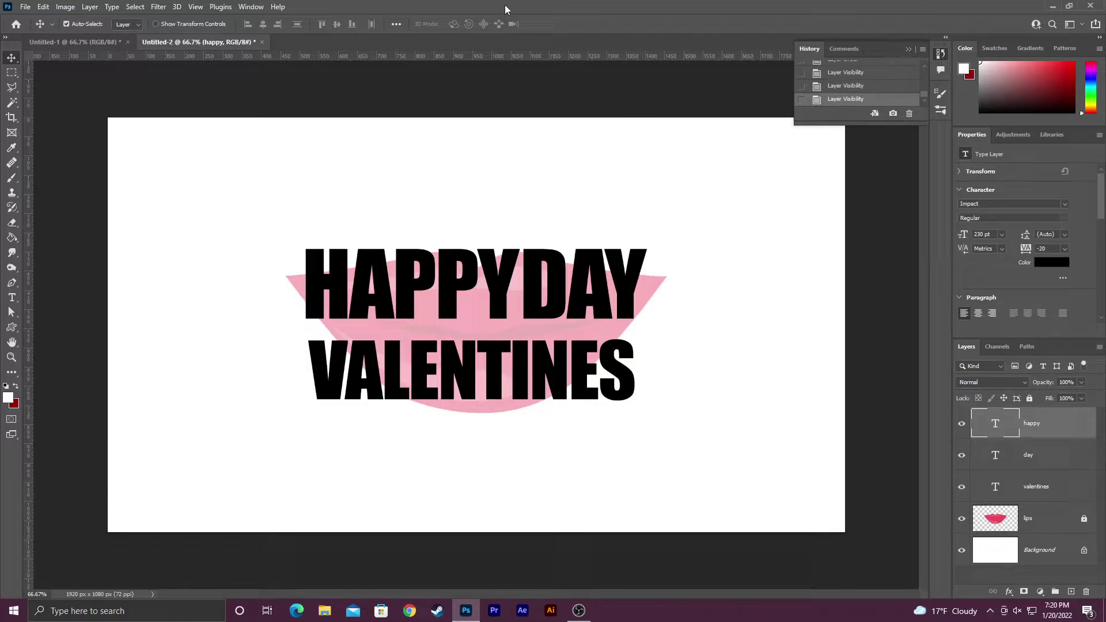
- Convert the happy, day and valentines text layers to shapes, then hide day and valentines
{"action": "left_click", "coordinate": [1042, 486], "text": "shift"}
{"action": "right_click", "coordinate": [1045, 482]}
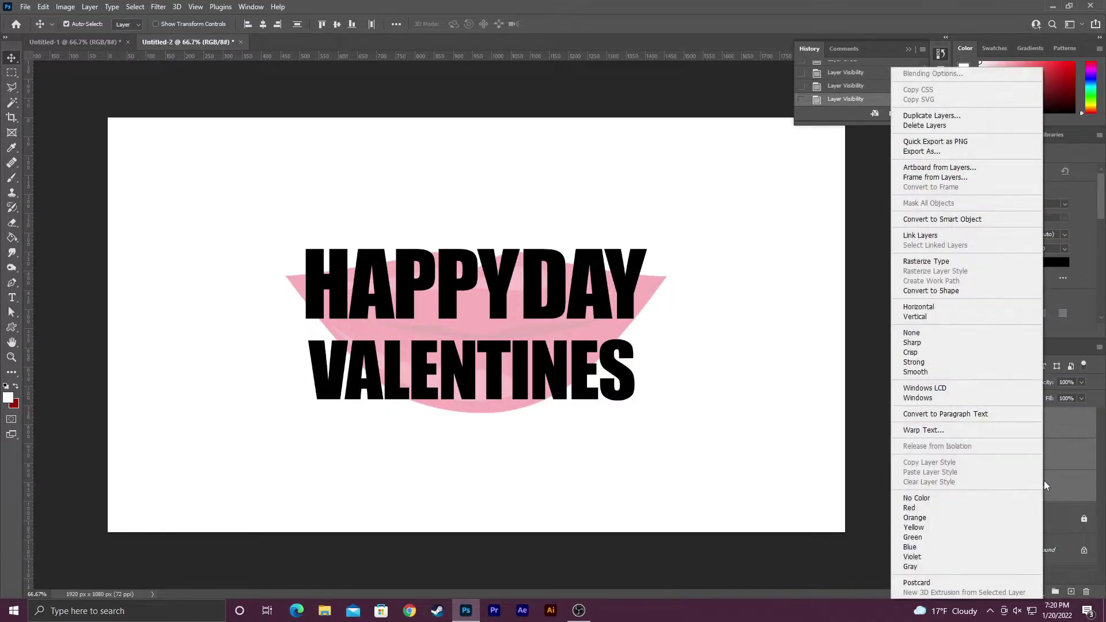
{"action": "left_click", "coordinate": [971, 292]}
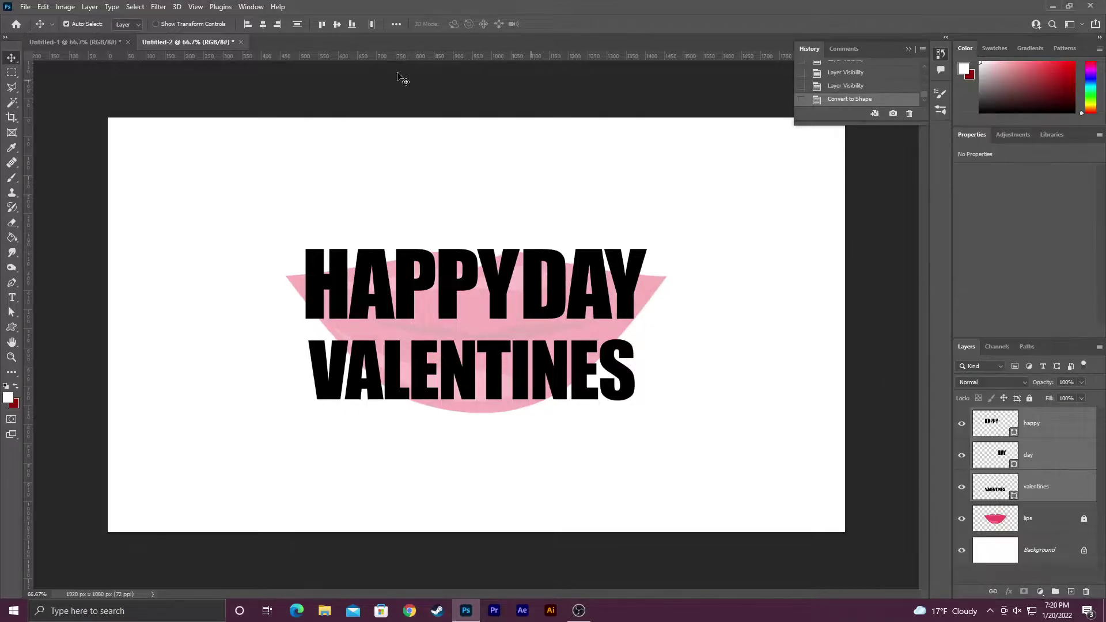
{"action": "left_click", "coordinate": [1060, 424]}
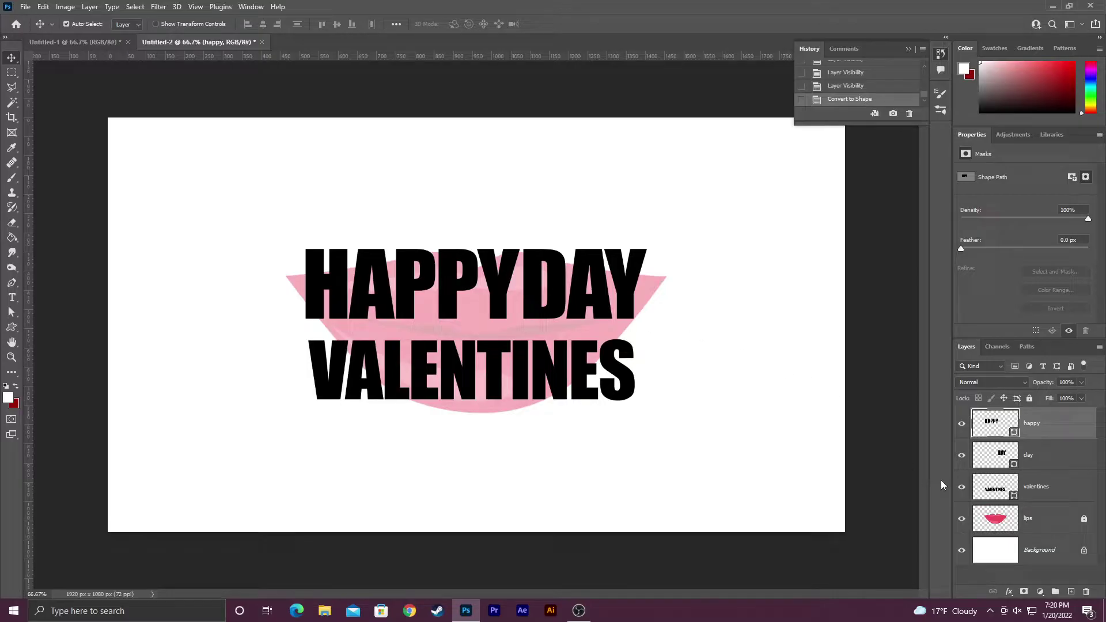
{"action": "left_click_drag", "start_coordinate": [962, 455], "coordinate": [962, 487]}
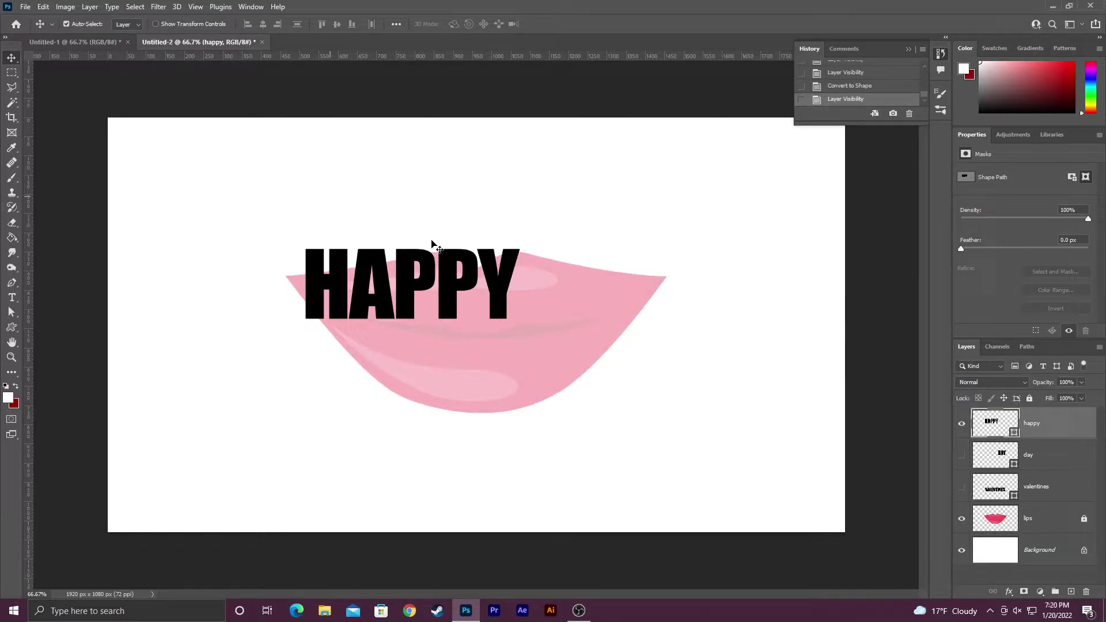
- Start an Edit > Transform > Warp on HAPPY and reset the warp grid to Default
{"action": "left_click", "coordinate": [41, 8]}
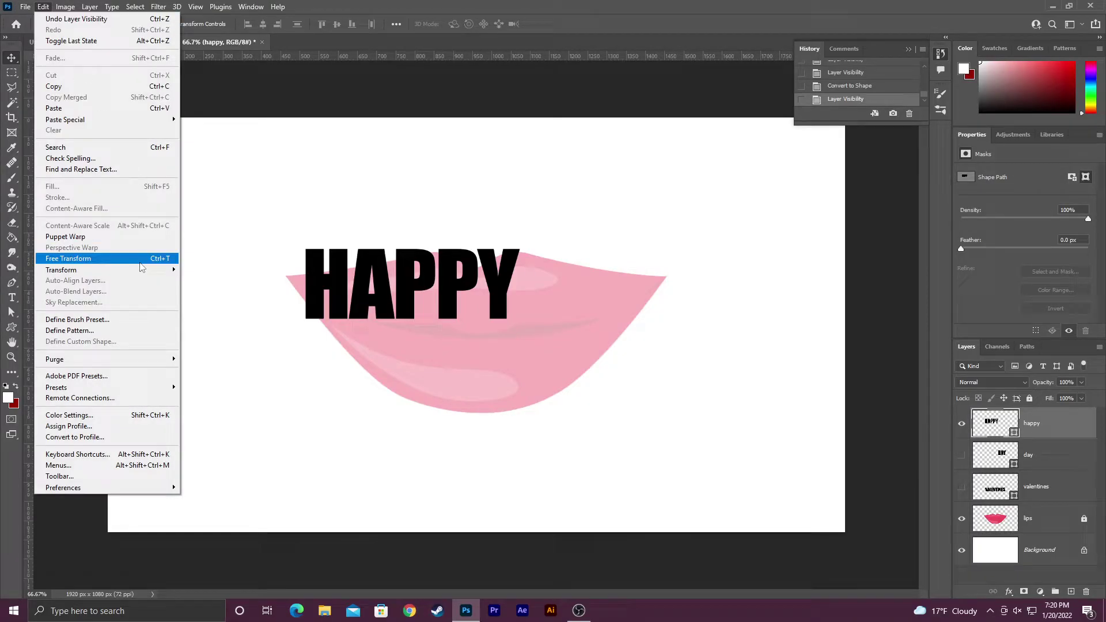
{"action": "mouse_move", "coordinate": [137, 270]}
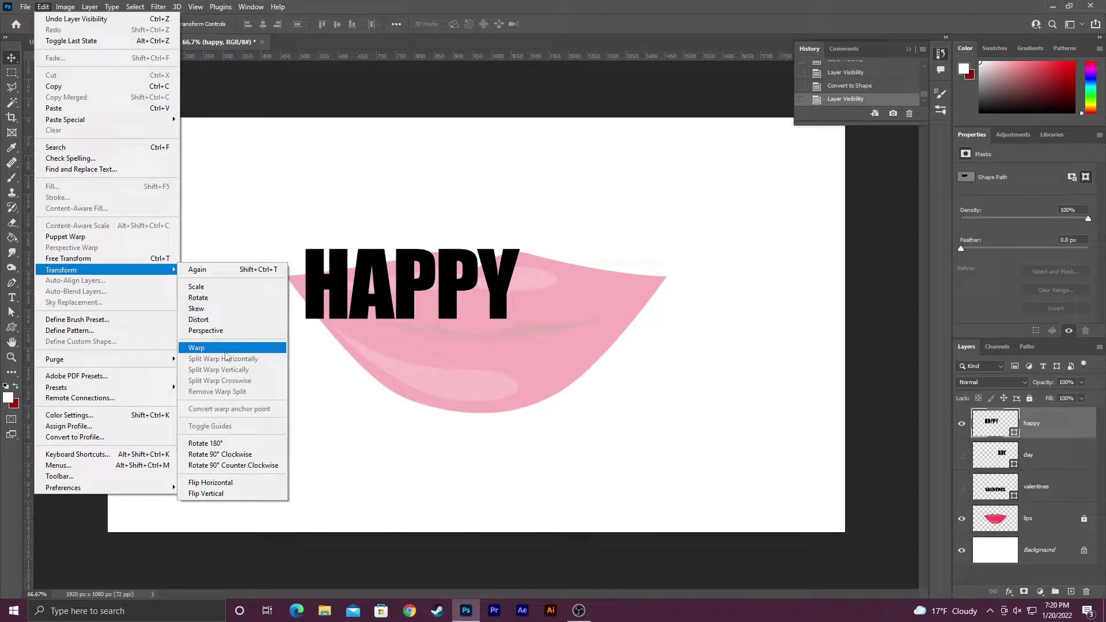
{"action": "left_click", "coordinate": [197, 348]}
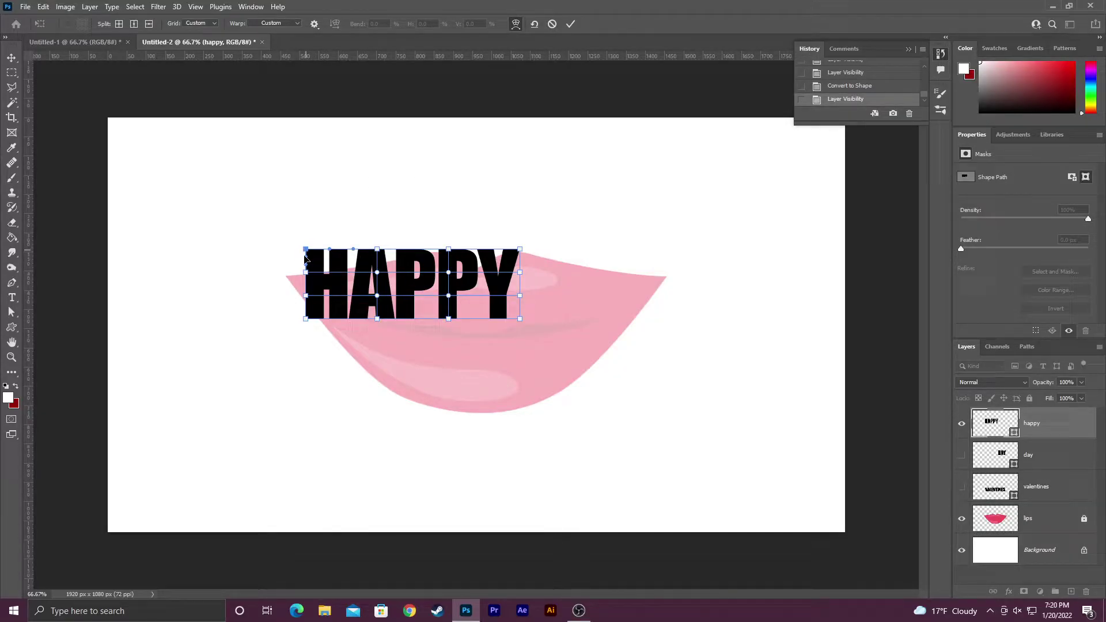
{"action": "mouse_move", "coordinate": [305, 250]}
{"action": "left_mouse_down"}
{"action": "mouse_move", "coordinate": [304, 262]}
{"action": "mouse_move", "coordinate": [303, 251]}
{"action": "left_mouse_up"}
{"action": "left_click", "coordinate": [118, 23]}
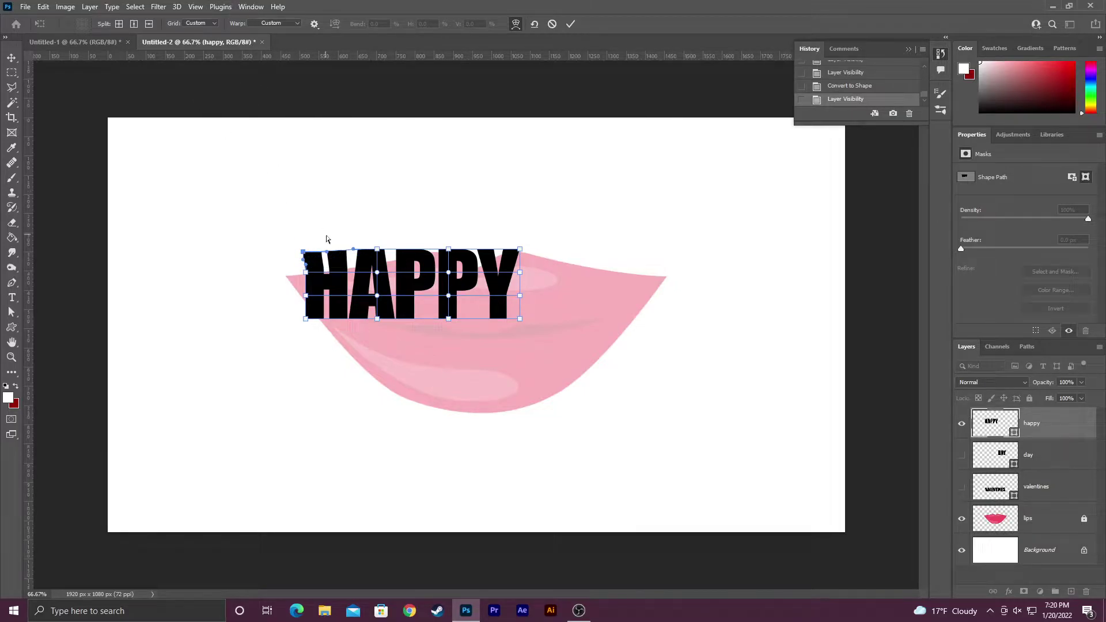
{"action": "left_click", "coordinate": [309, 280]}
{"action": "key", "text": "Escape"}
{"action": "left_click", "coordinate": [201, 27]}
{"action": "left_click", "coordinate": [202, 42]}
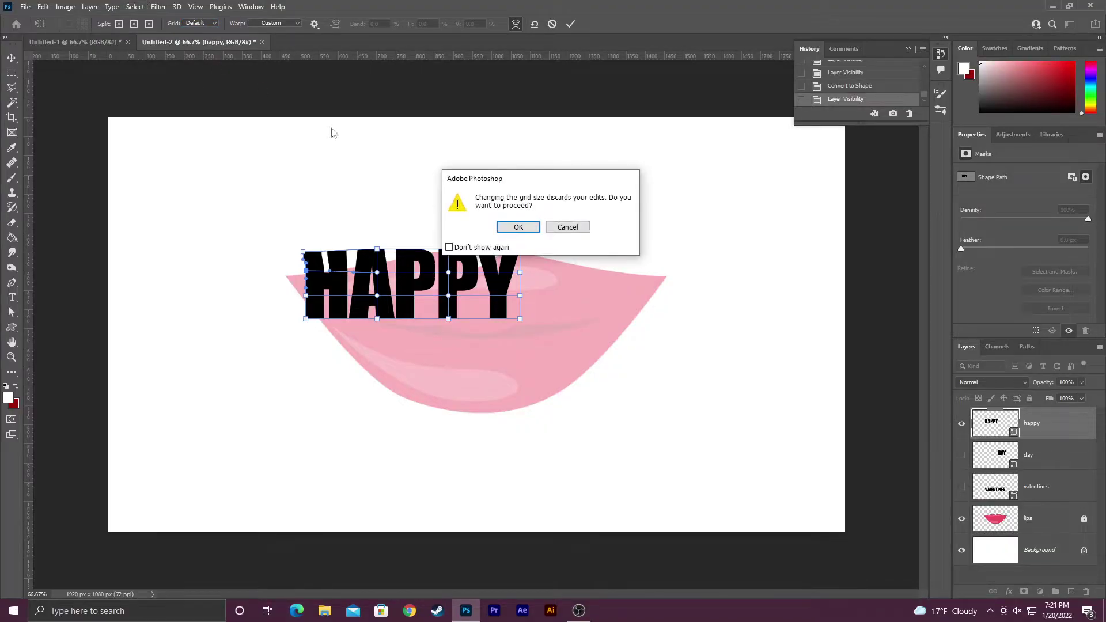
{"action": "left_click", "coordinate": [519, 227]}
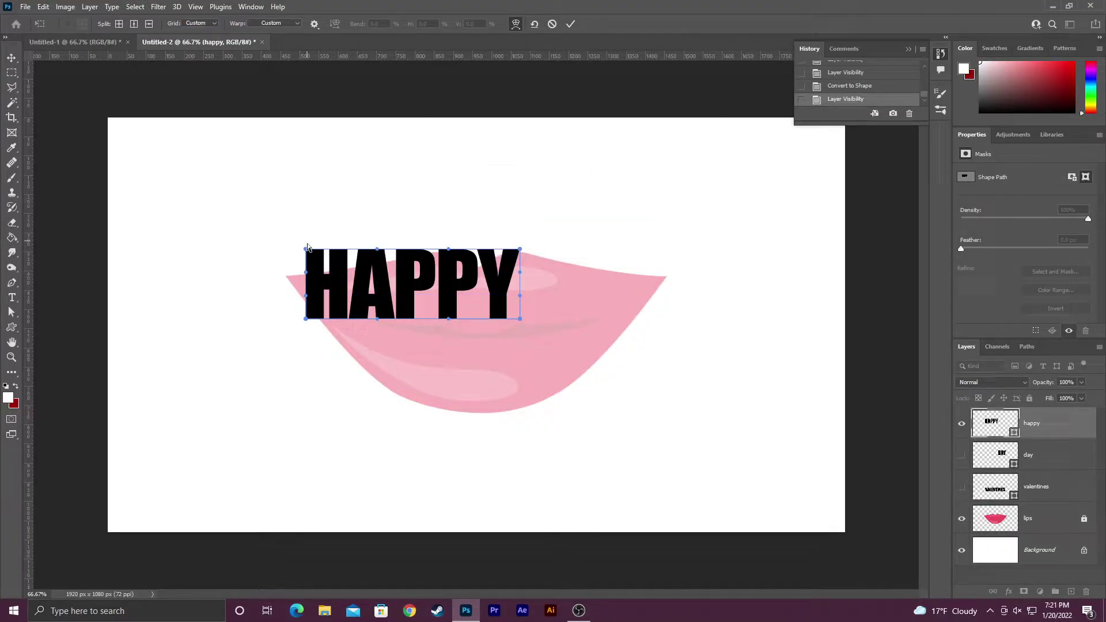
- Drag HAPPY's warp corners and edges so it curves along the upper lip's left half
{"action": "left_click_drag", "start_coordinate": [307, 253], "coordinate": [319, 284]}
{"action": "left_click_drag", "start_coordinate": [375, 250], "coordinate": [375, 266]}
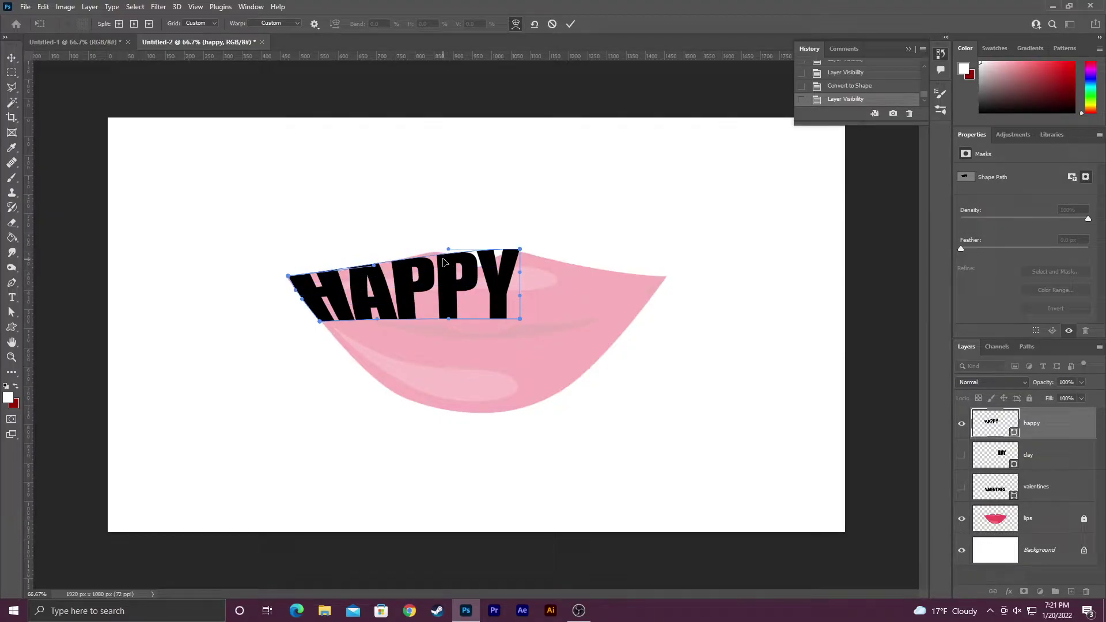
{"action": "left_click_drag", "start_coordinate": [447, 259], "coordinate": [484, 247]}
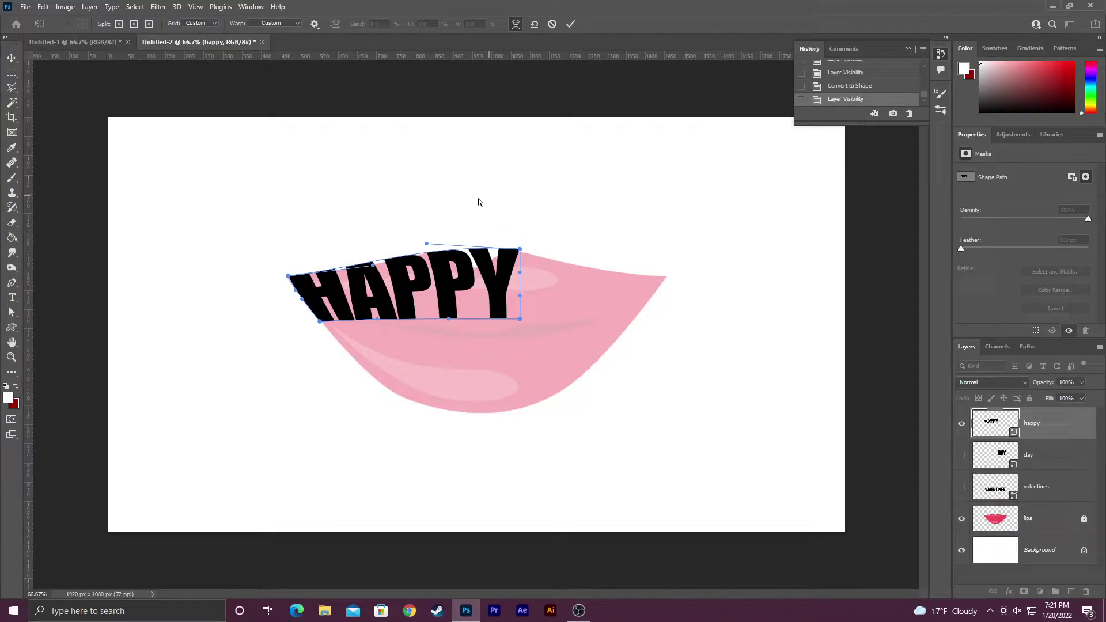
{"action": "left_click_drag", "start_coordinate": [520, 317], "coordinate": [483, 340]}
{"action": "left_click_drag", "start_coordinate": [502, 279], "coordinate": [479, 274]}
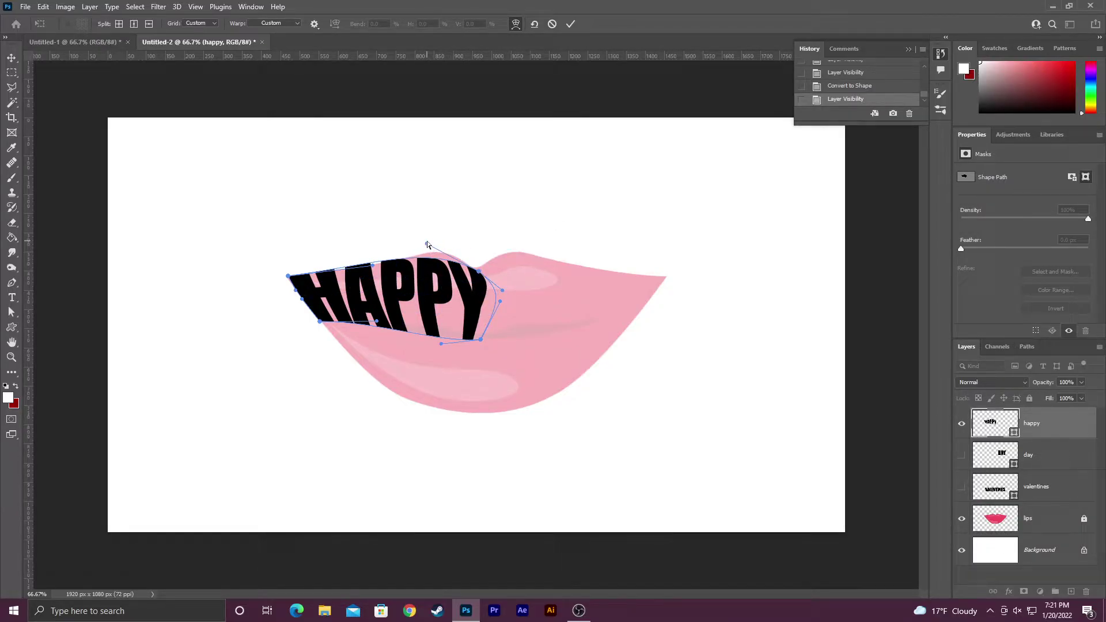
{"action": "left_click_drag", "start_coordinate": [427, 246], "coordinate": [430, 235]}
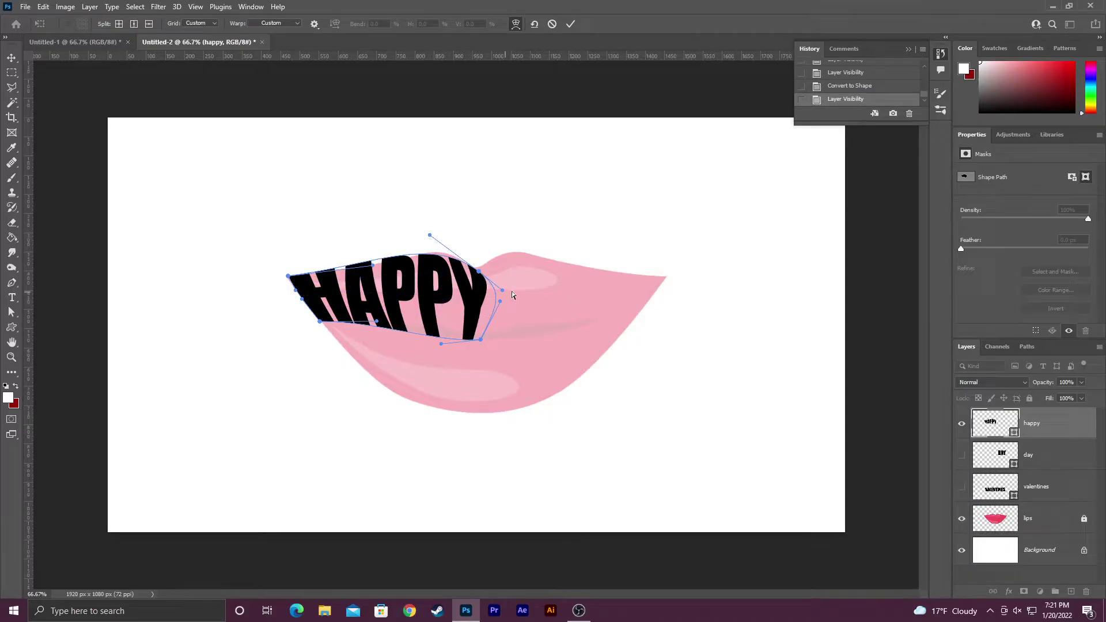
{"action": "mouse_move", "coordinate": [500, 304]}
{"action": "left_mouse_down"}
{"action": "mouse_move", "coordinate": [481, 305]}
{"action": "mouse_move", "coordinate": [497, 292]}
{"action": "mouse_move", "coordinate": [487, 291]}
{"action": "left_mouse_up"}
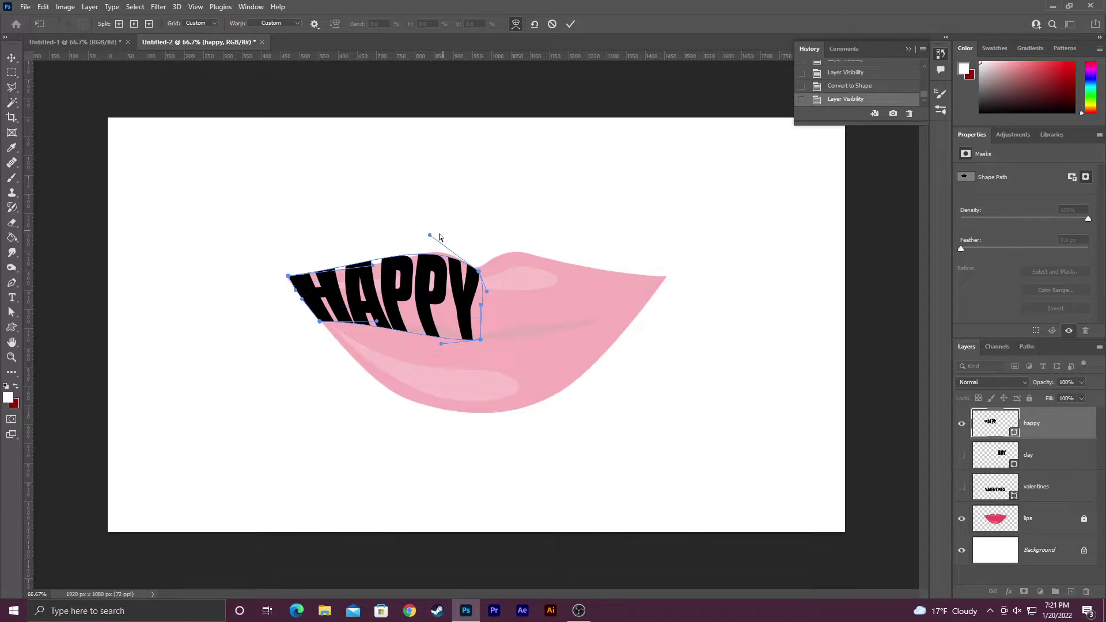
{"action": "left_click_drag", "start_coordinate": [432, 237], "coordinate": [432, 235]}
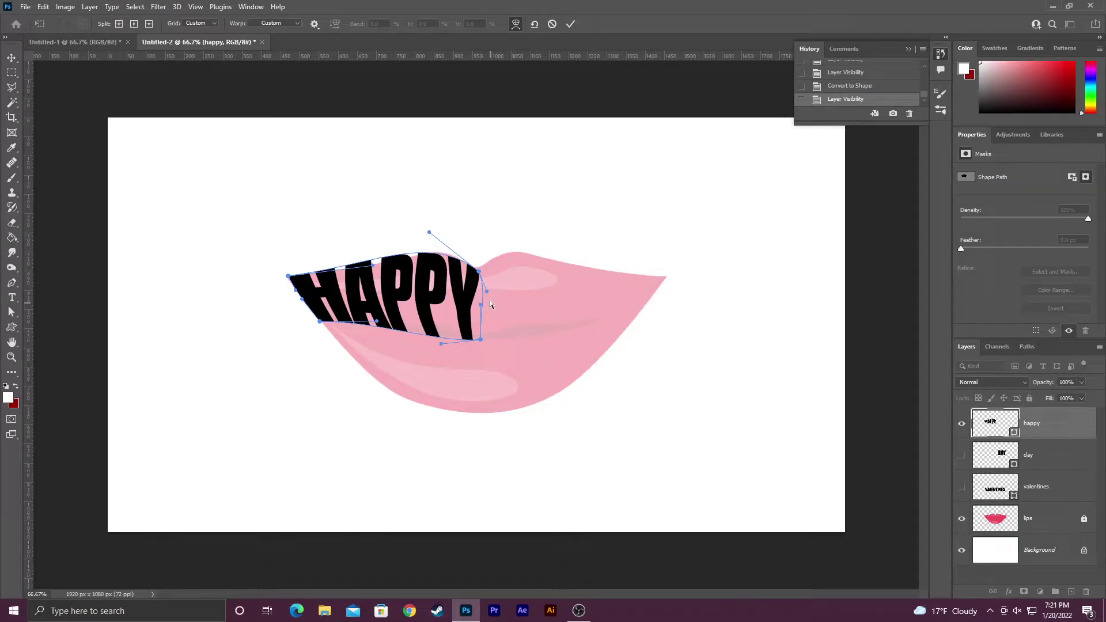
{"action": "left_click_drag", "start_coordinate": [489, 292], "coordinate": [482, 292]}
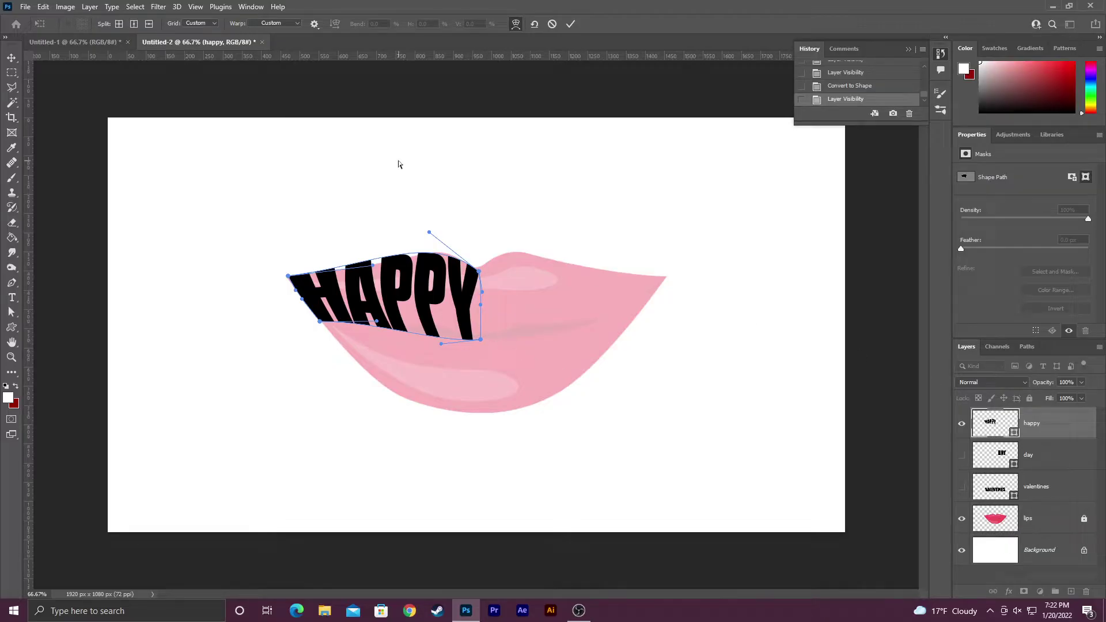
- Commit the HAPPY warp, show the DAY layer and move DAY left beside HAPPY
{"action": "left_click", "coordinate": [577, 26]}
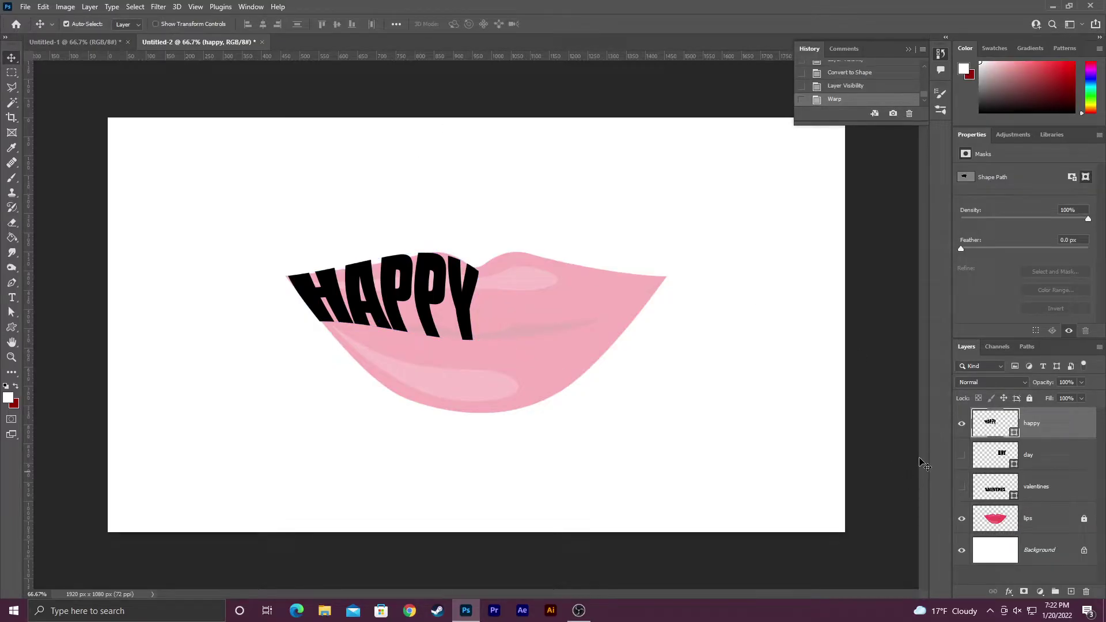
{"action": "left_click", "coordinate": [962, 424]}
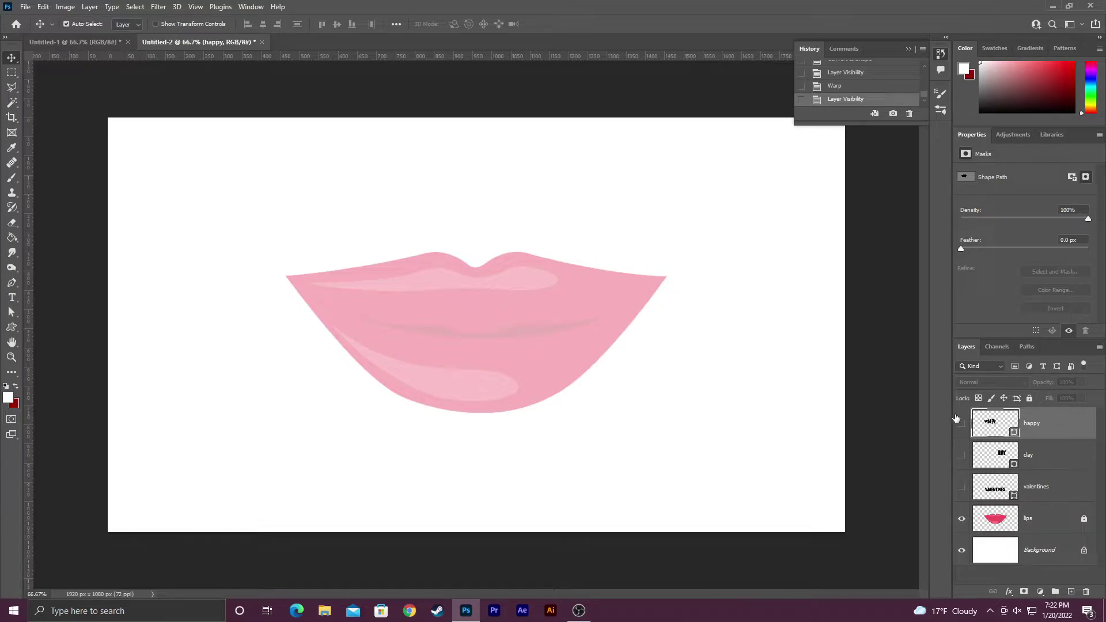
{"action": "left_click", "coordinate": [962, 424]}
{"action": "left_click", "coordinate": [962, 456]}
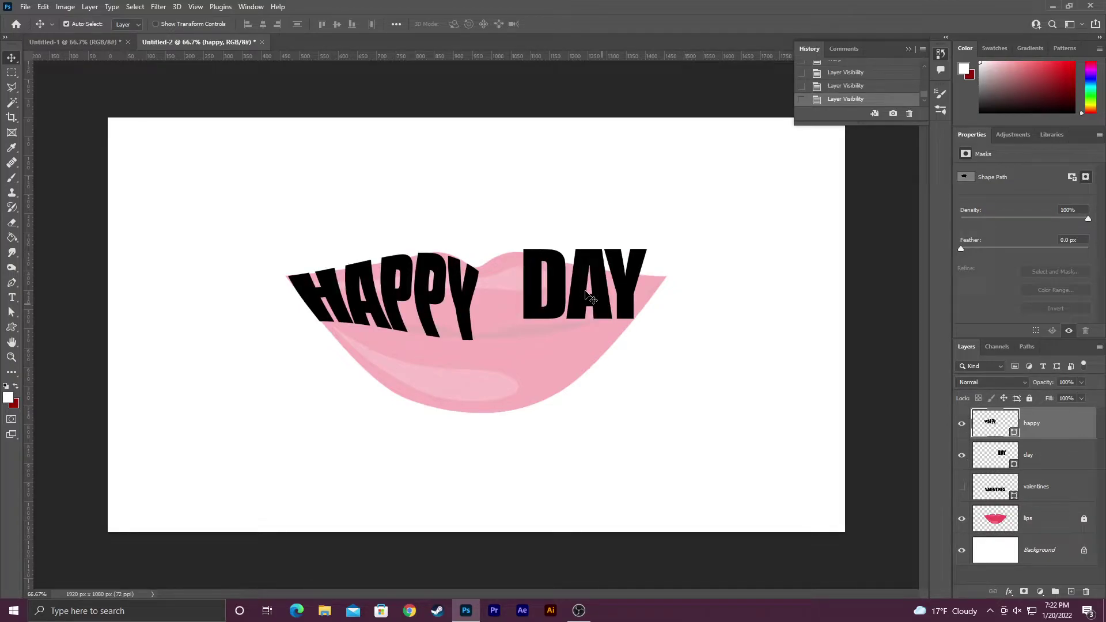
{"action": "left_click_drag", "start_coordinate": [584, 291], "coordinate": [558, 304]}
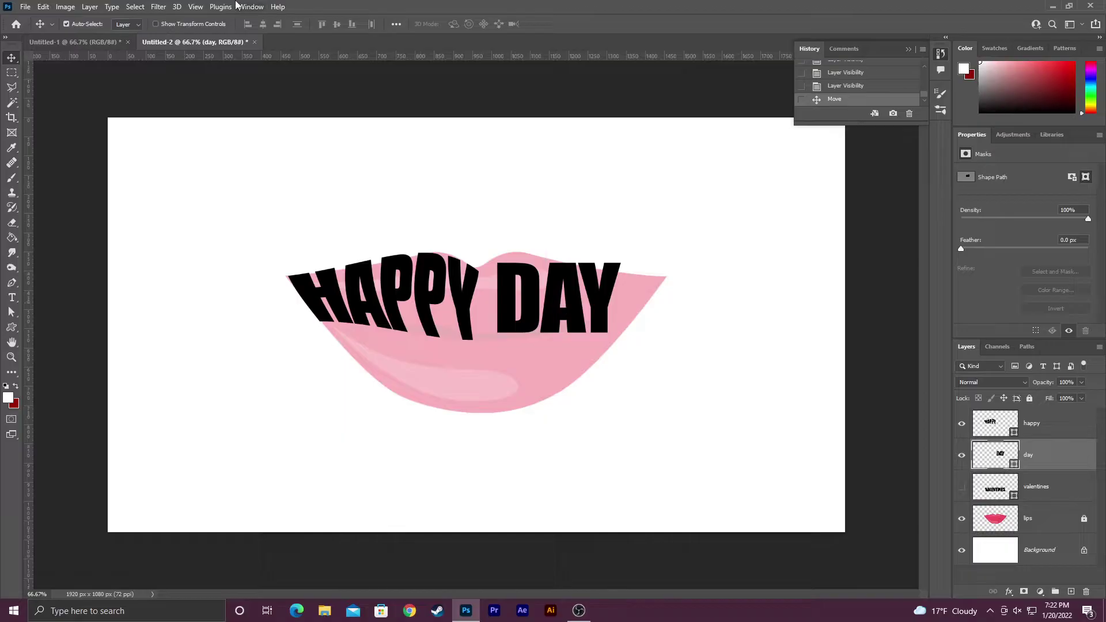
- Start an Edit > Transform > Warp on DAY, keeping the custom grid
{"action": "left_click", "coordinate": [44, 7]}
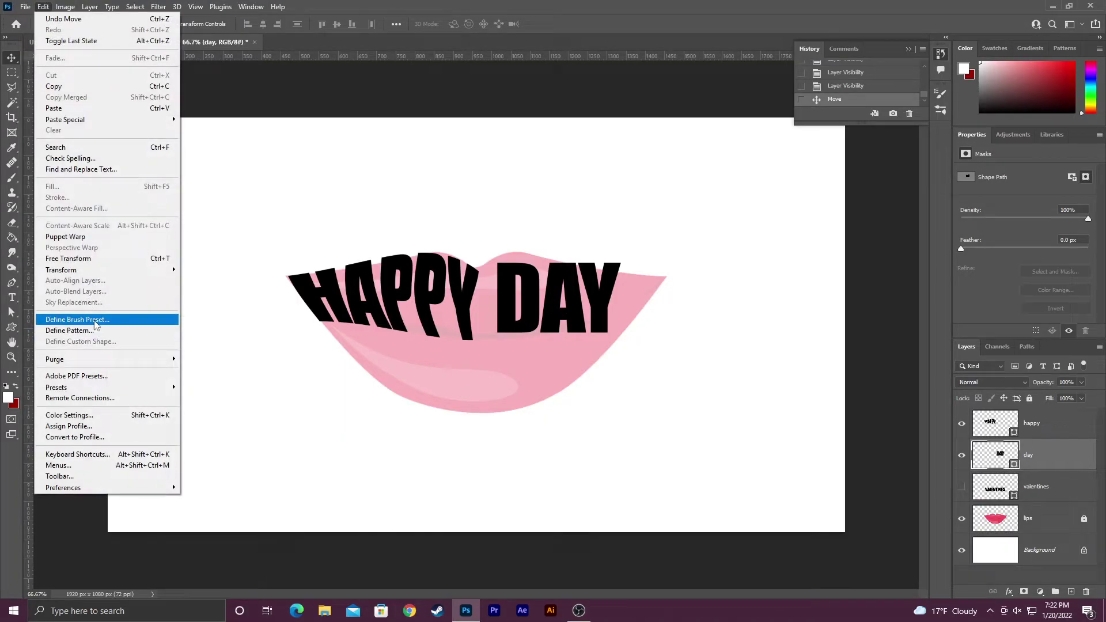
{"action": "mouse_move", "coordinate": [95, 272]}
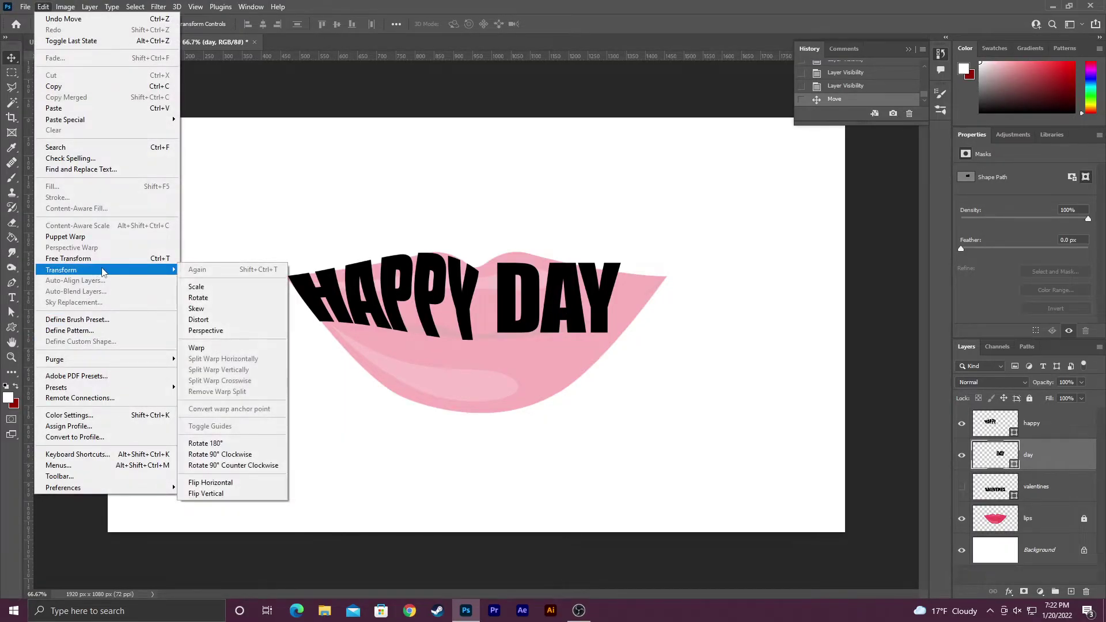
{"action": "left_click", "coordinate": [221, 349]}
{"action": "left_click", "coordinate": [209, 25]}
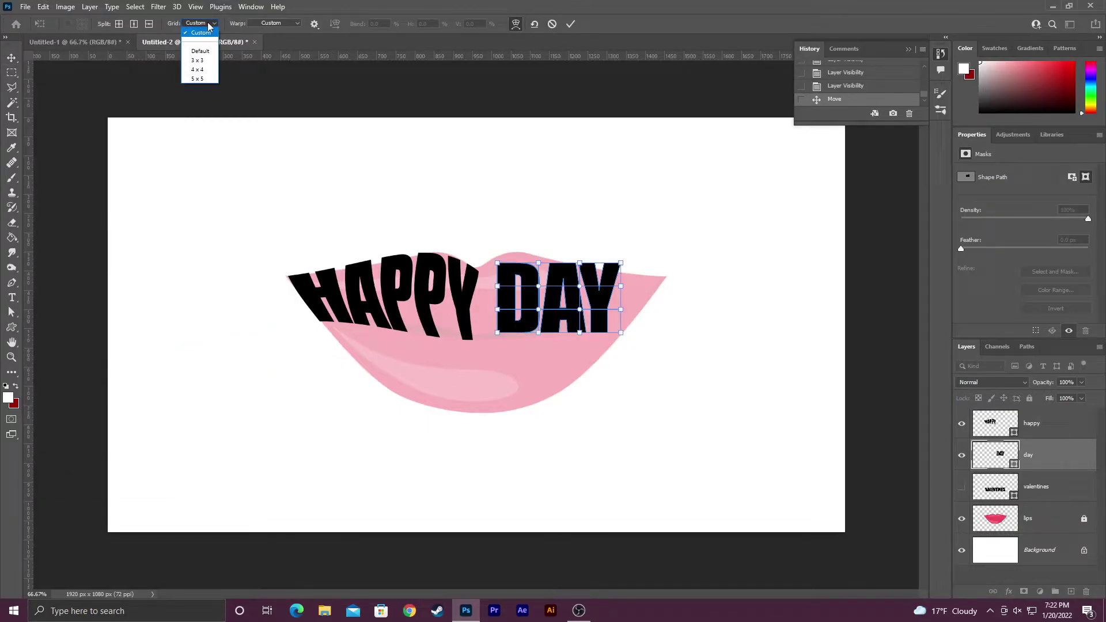
{"action": "left_click", "coordinate": [222, 50]}
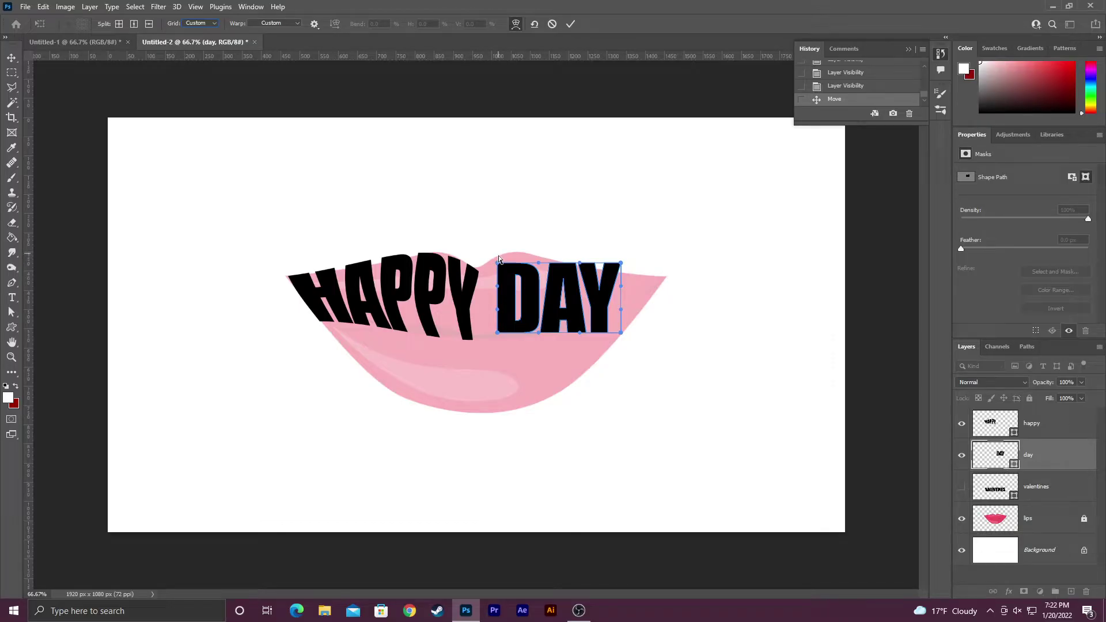
- Bend DAY's corners and top edge to follow the upper lip's right half, then commit
{"action": "left_click_drag", "start_coordinate": [498, 263], "coordinate": [482, 291]}
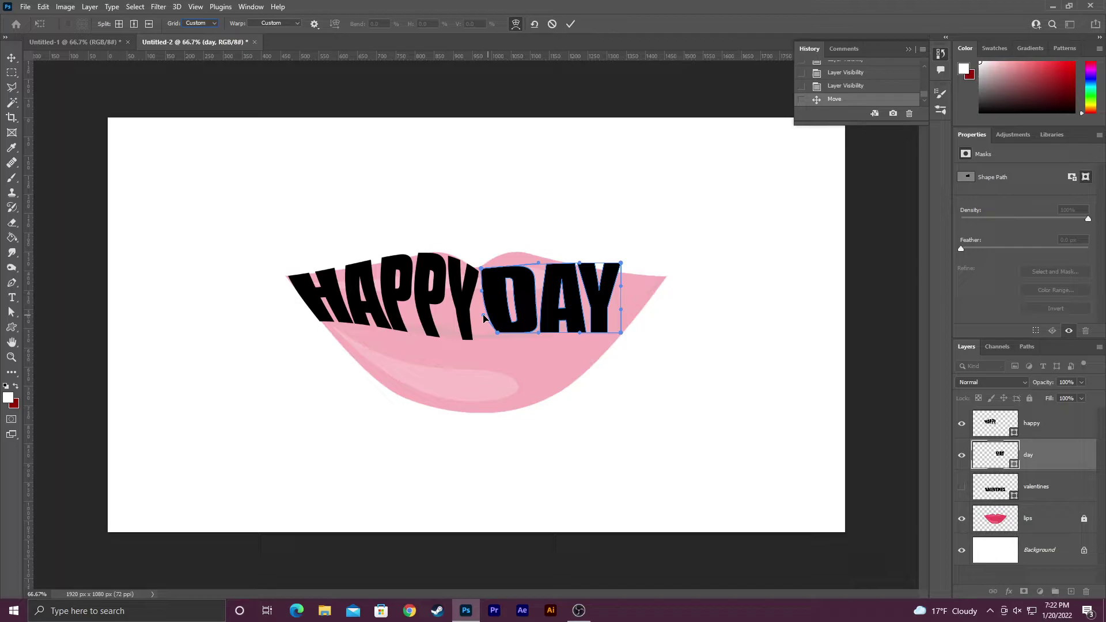
{"action": "left_click_drag", "start_coordinate": [498, 334], "coordinate": [486, 340]}
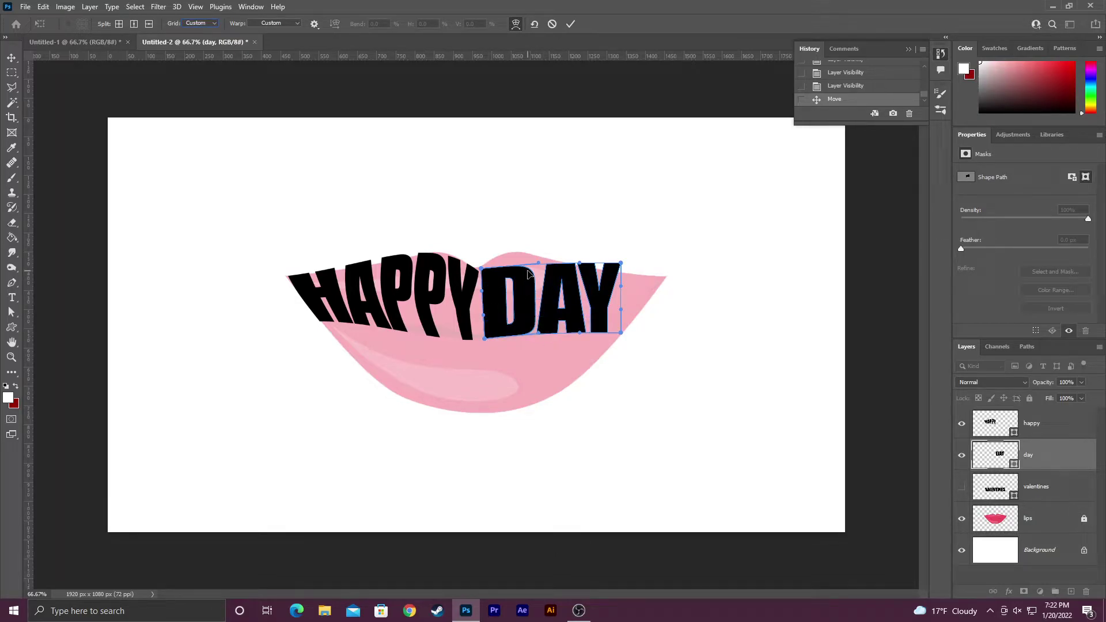
{"action": "mouse_move", "coordinate": [521, 272]}
{"action": "left_mouse_down"}
{"action": "mouse_move", "coordinate": [529, 243]}
{"action": "mouse_move", "coordinate": [538, 260]}
{"action": "left_mouse_up"}
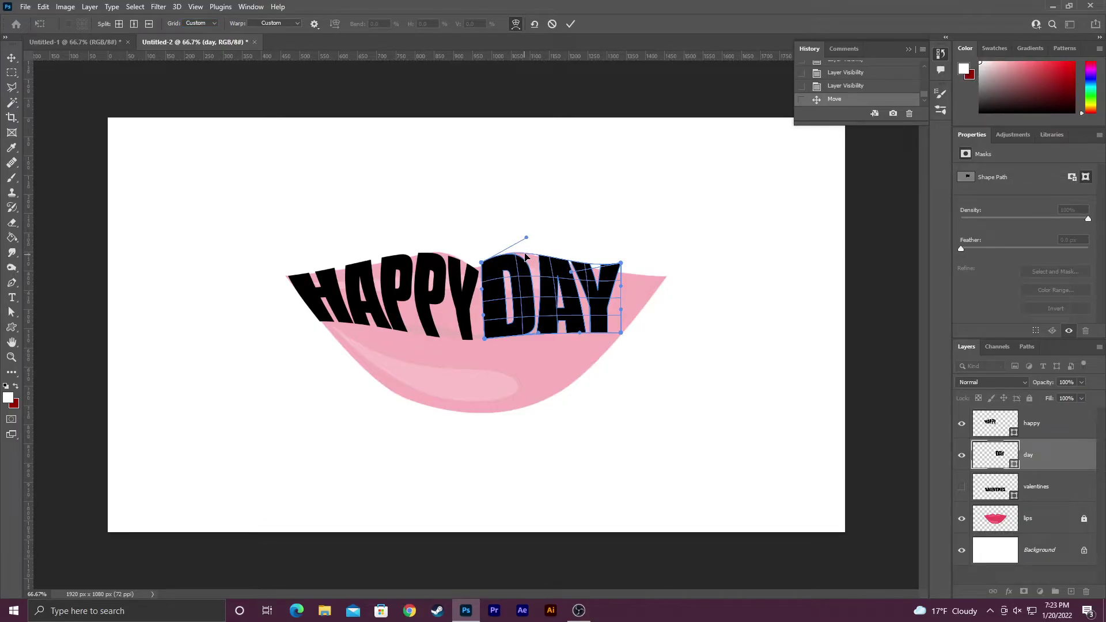
{"action": "left_click_drag", "start_coordinate": [621, 263], "coordinate": [644, 316]}
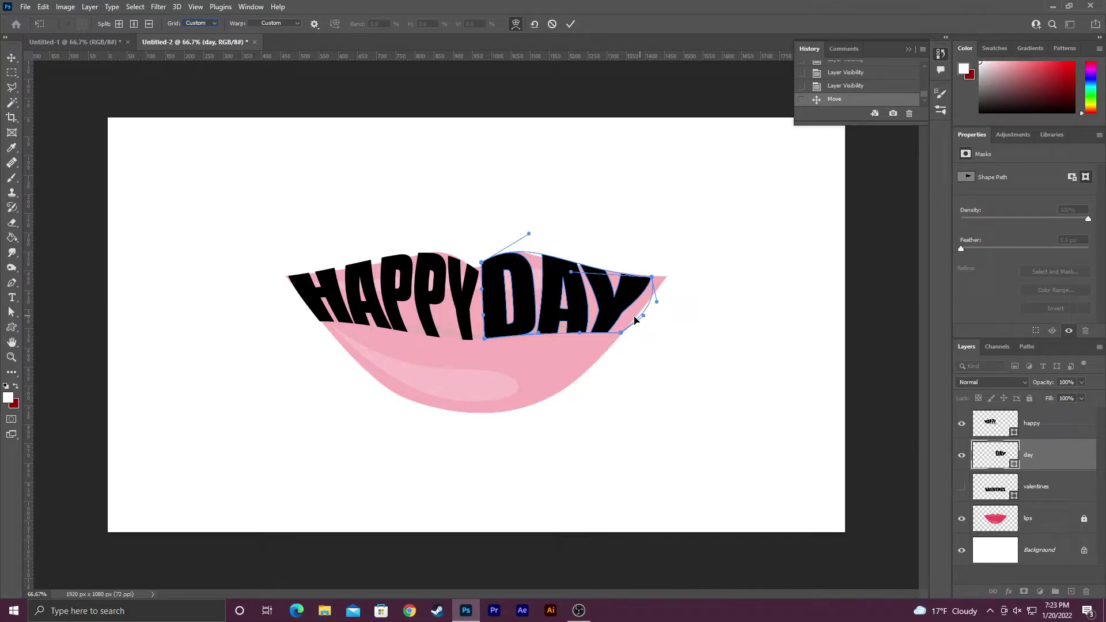
{"action": "left_click_drag", "start_coordinate": [483, 262], "coordinate": [541, 262]}
{"action": "left_click_drag", "start_coordinate": [659, 310], "coordinate": [655, 309]}
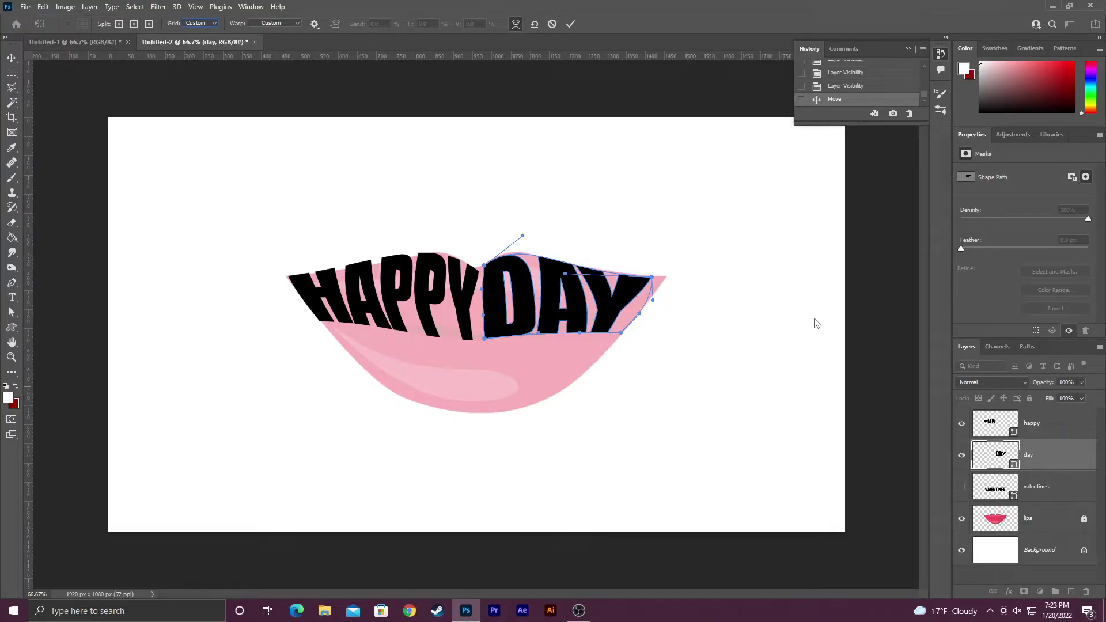
{"action": "left_click", "coordinate": [571, 23]}
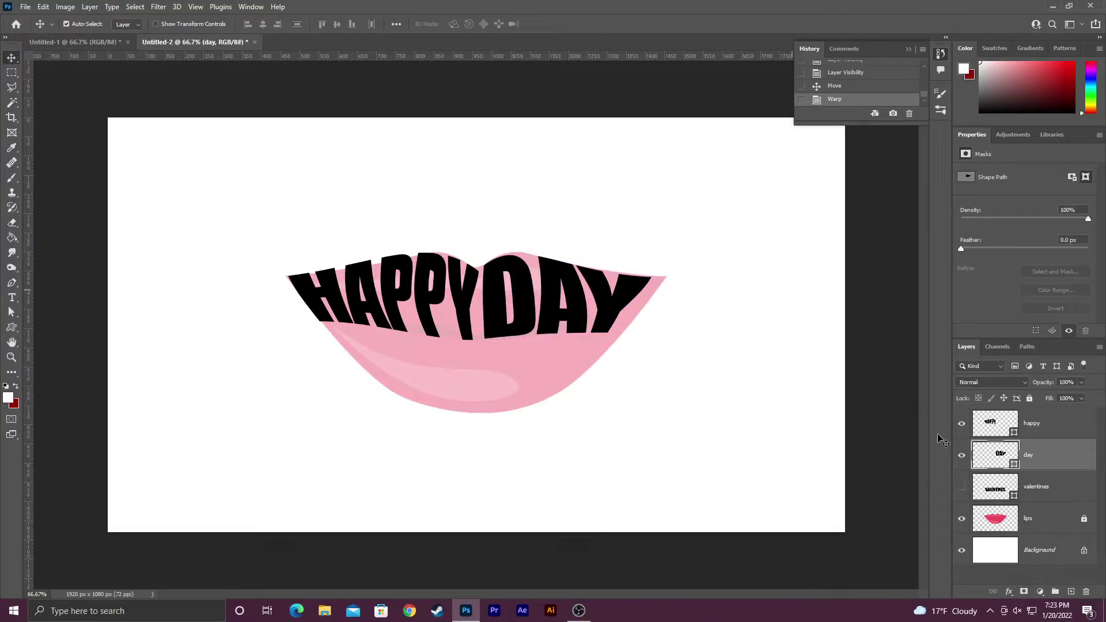
- Show VALENTINES and scale it down to 91.75% with Free Transform
{"action": "left_click", "coordinate": [962, 488]}
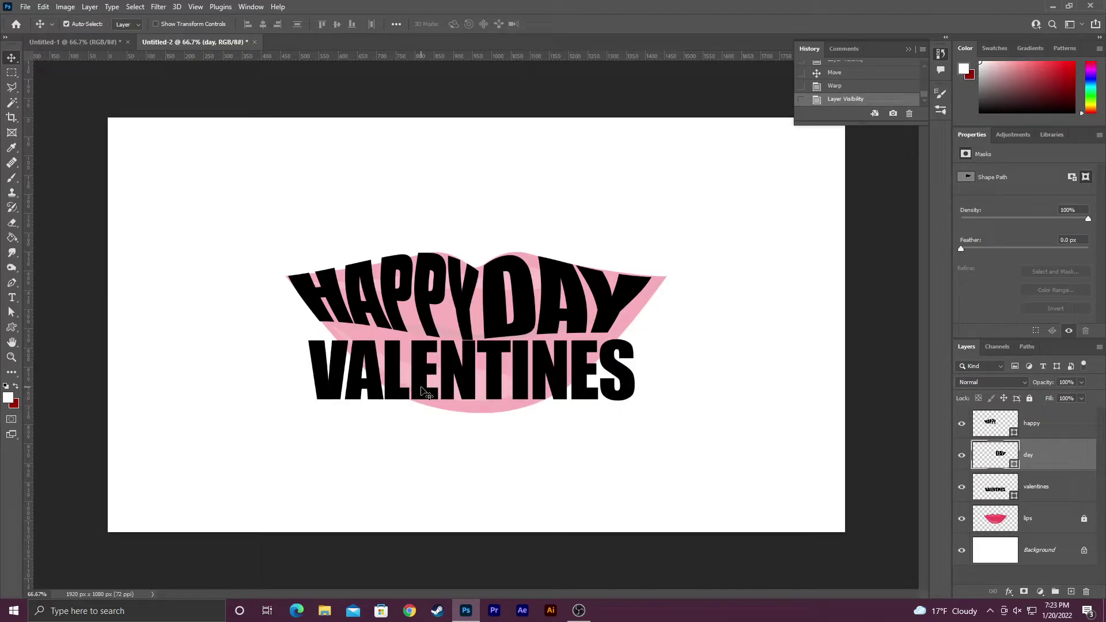
{"action": "key", "text": "ctrl+t"}
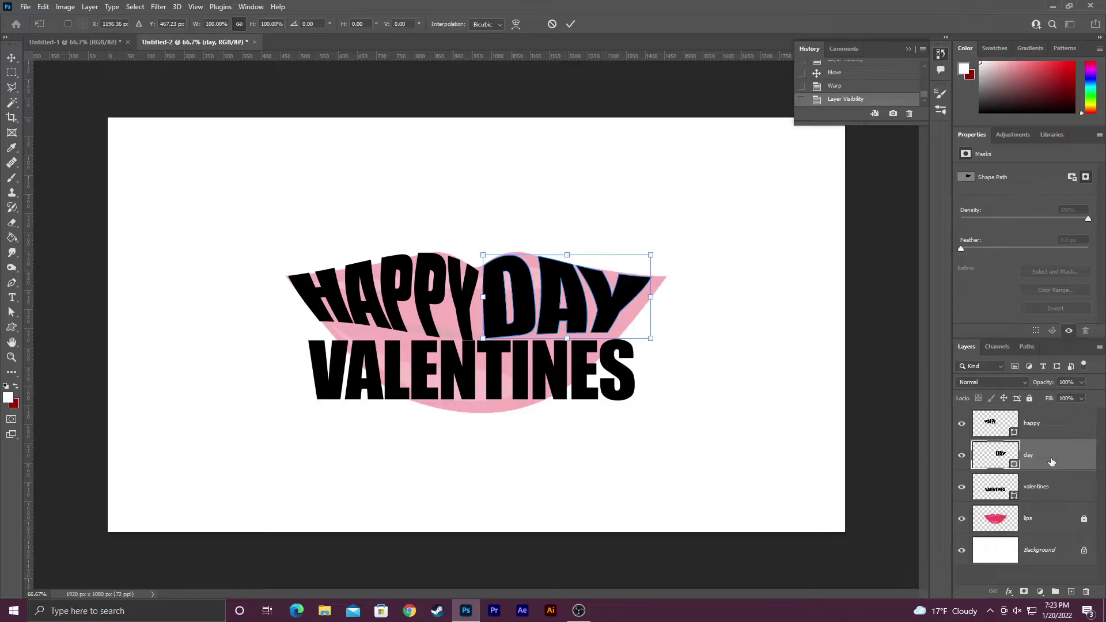
{"action": "left_click", "coordinate": [1071, 488]}
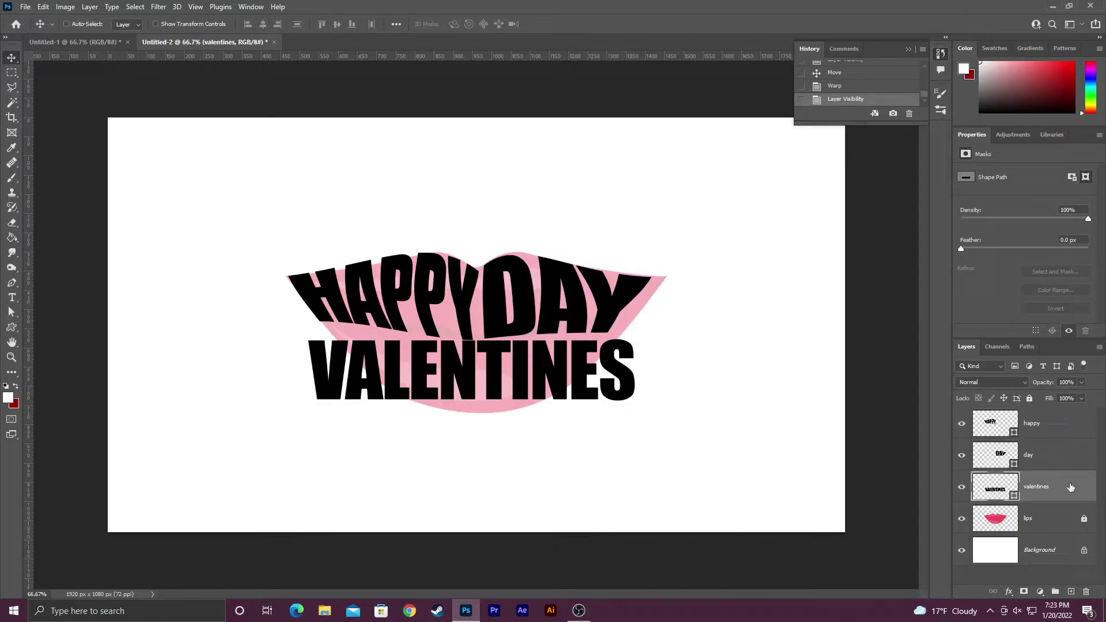
{"action": "key", "text": "ctrl+t"}
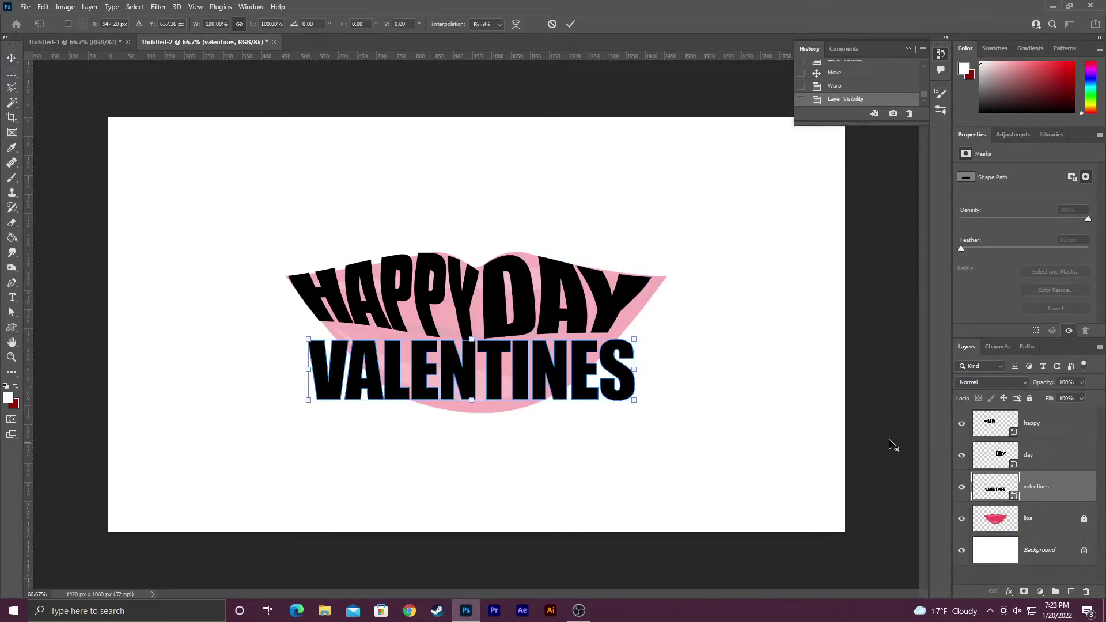
{"action": "left_click_drag", "start_coordinate": [636, 336], "coordinate": [625, 337]}
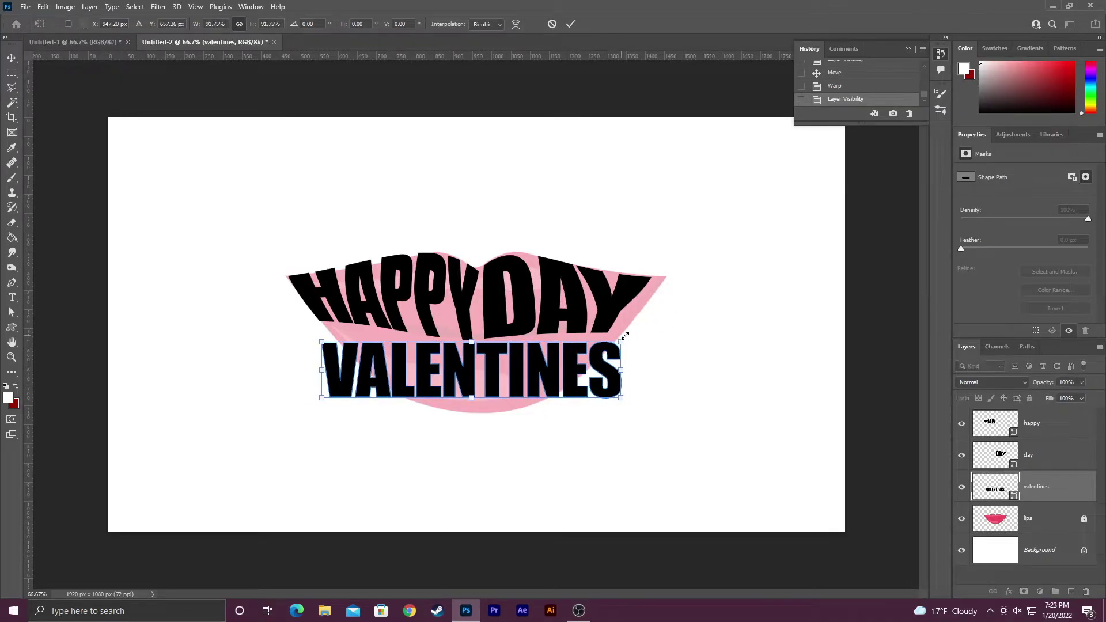
{"action": "left_click", "coordinate": [571, 24]}
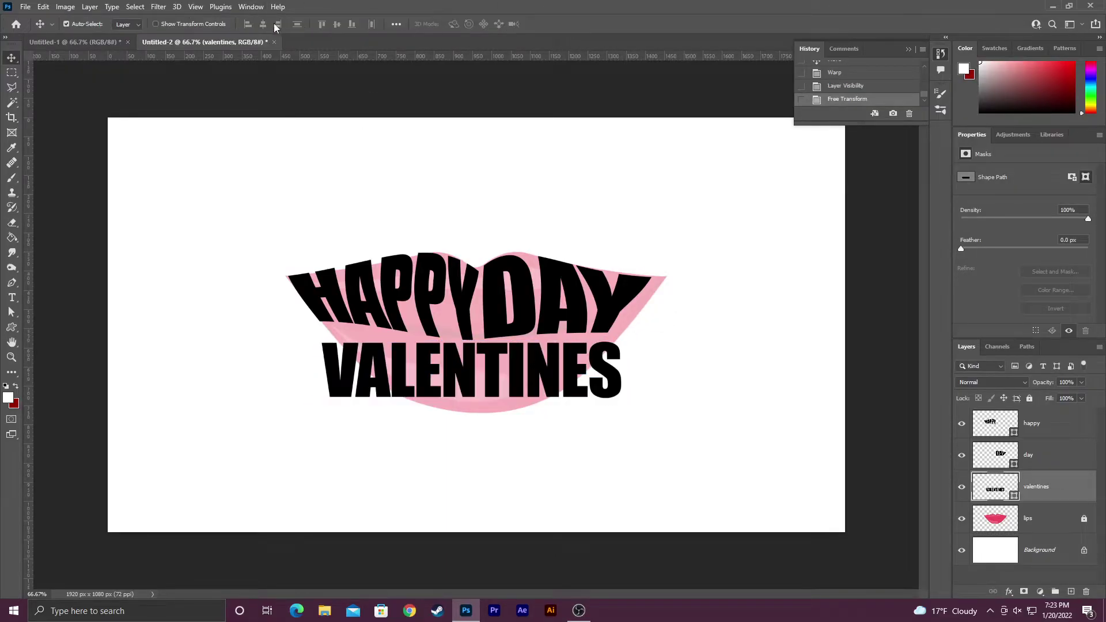
{"action": "left_click", "coordinate": [25, 7]}
{"action": "mouse_move", "coordinate": [43, 6]}
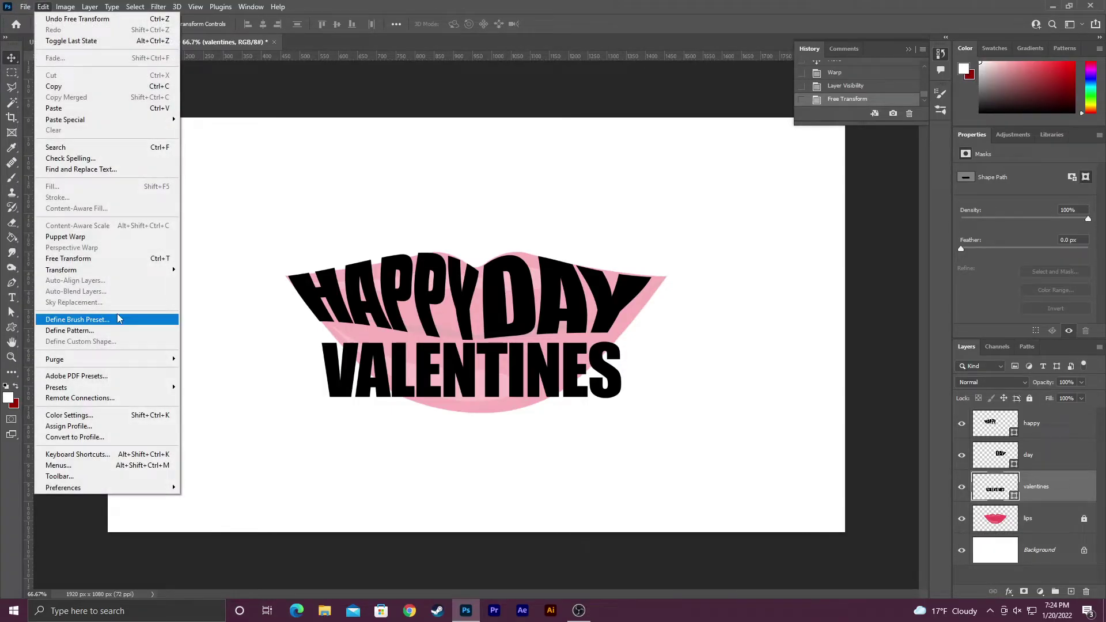
- Warp VALENTINES with no inner grid divisions, curving its left end along the lower lip
{"action": "left_click", "coordinate": [188, 340]}
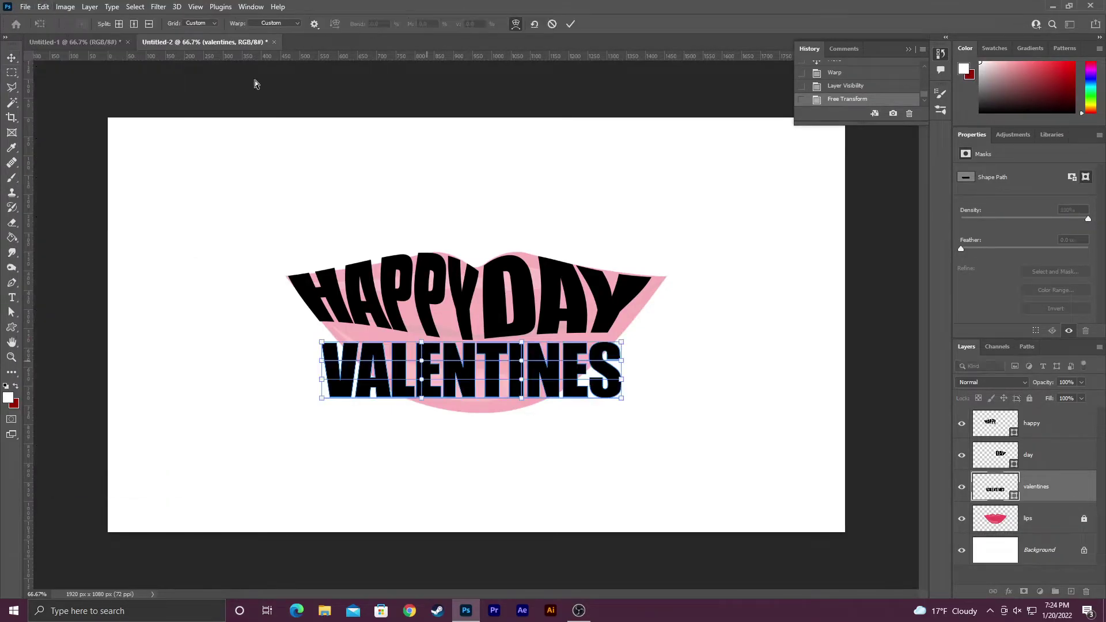
{"action": "left_click", "coordinate": [212, 23]}
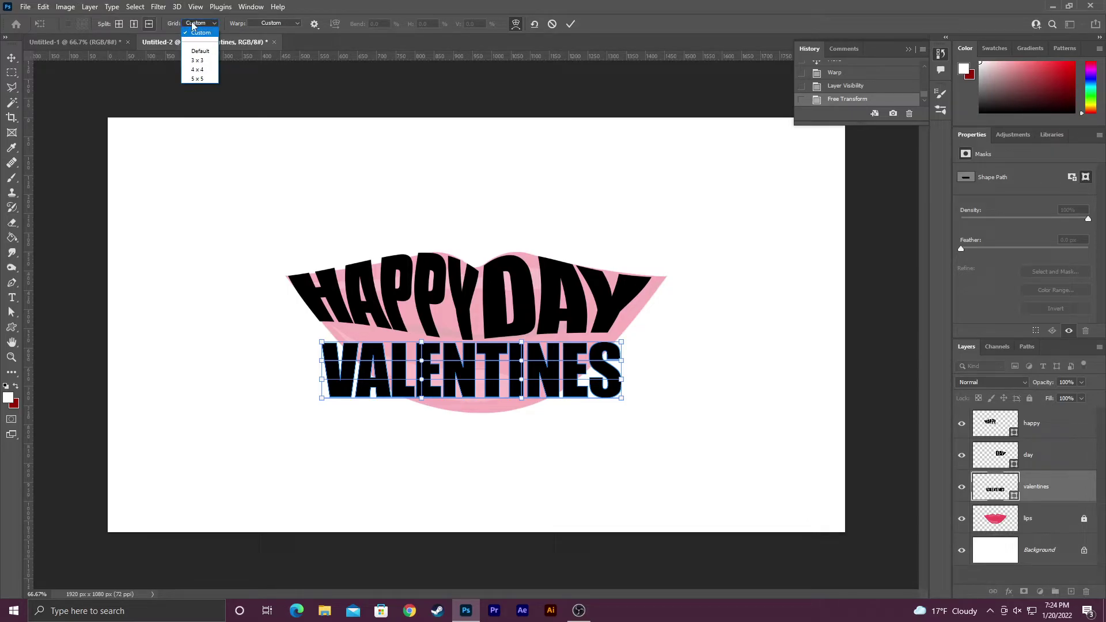
{"action": "left_click", "coordinate": [200, 50]}
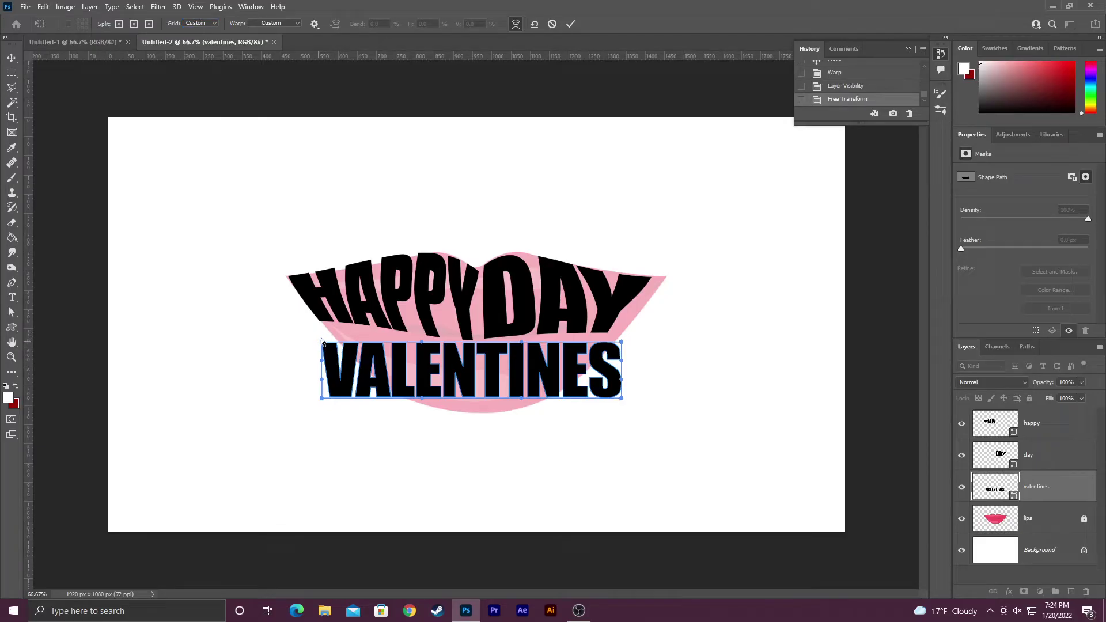
{"action": "left_click_drag", "start_coordinate": [321, 342], "coordinate": [324, 324]}
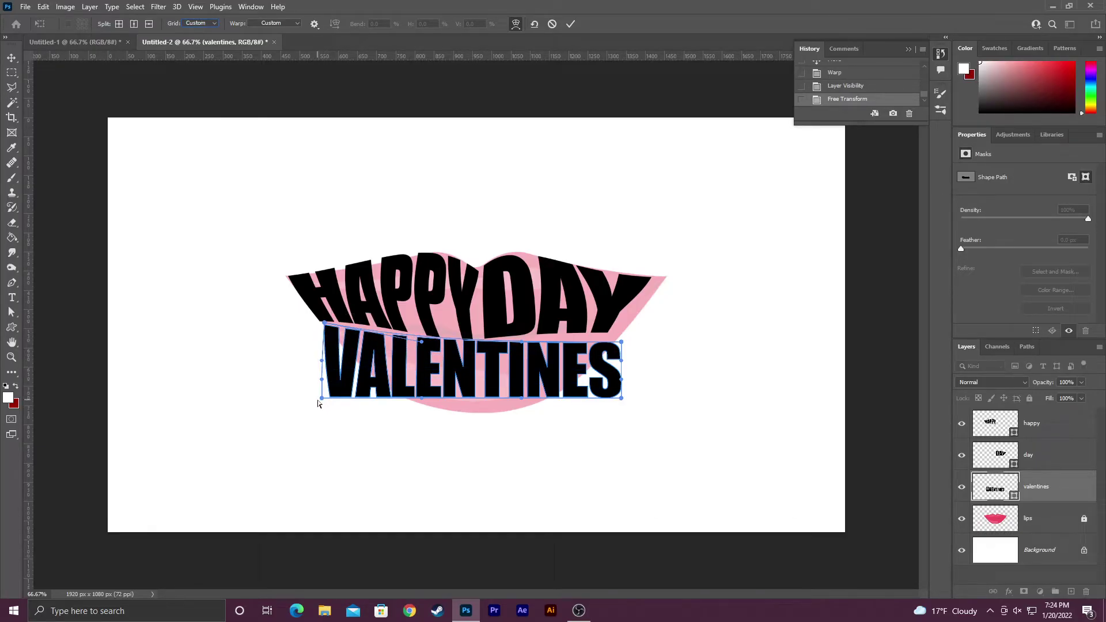
{"action": "left_click_drag", "start_coordinate": [322, 400], "coordinate": [318, 323]}
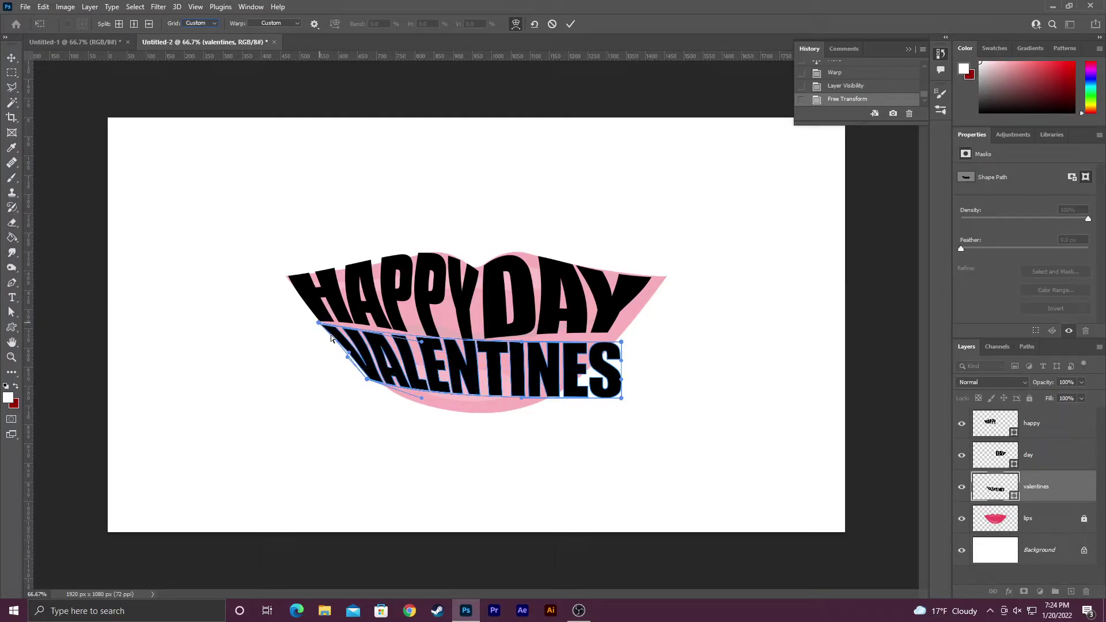
{"action": "left_click_drag", "start_coordinate": [367, 381], "coordinate": [481, 407]}
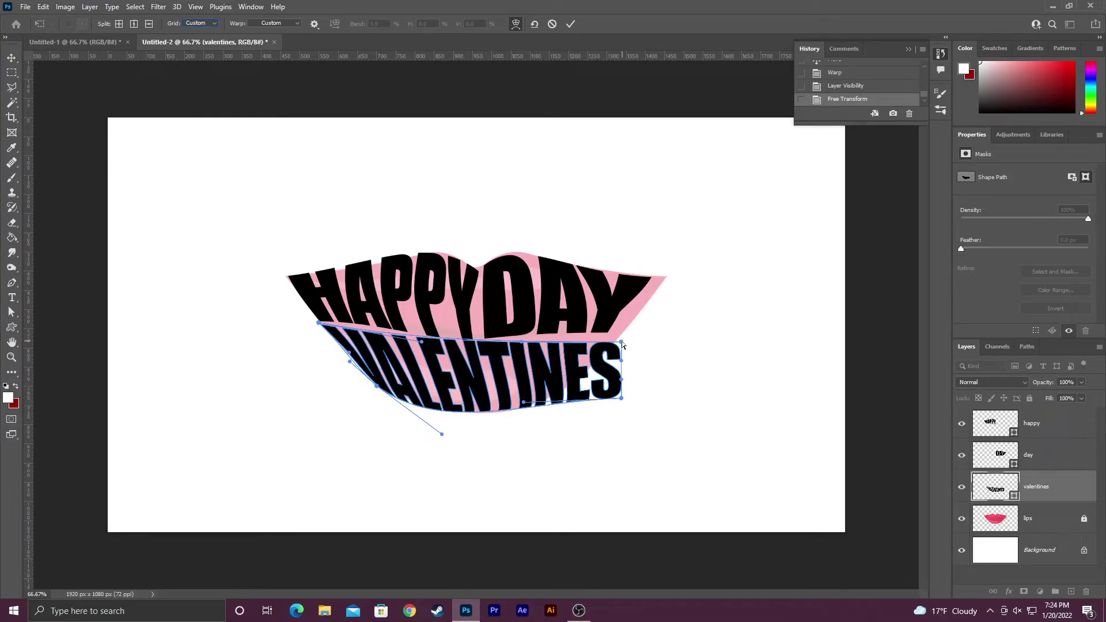
- Shape VALENTINES' right end and bottom so it fills the lower lip curve
{"action": "left_click_drag", "start_coordinate": [621, 344], "coordinate": [622, 330]}
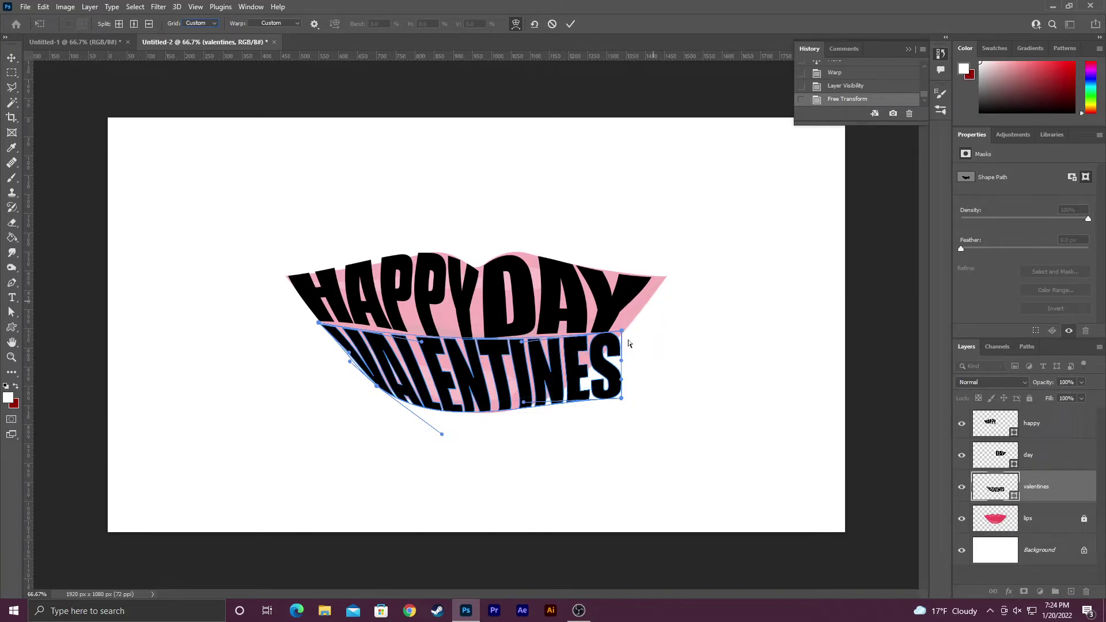
{"action": "left_click_drag", "start_coordinate": [621, 398], "coordinate": [584, 381]}
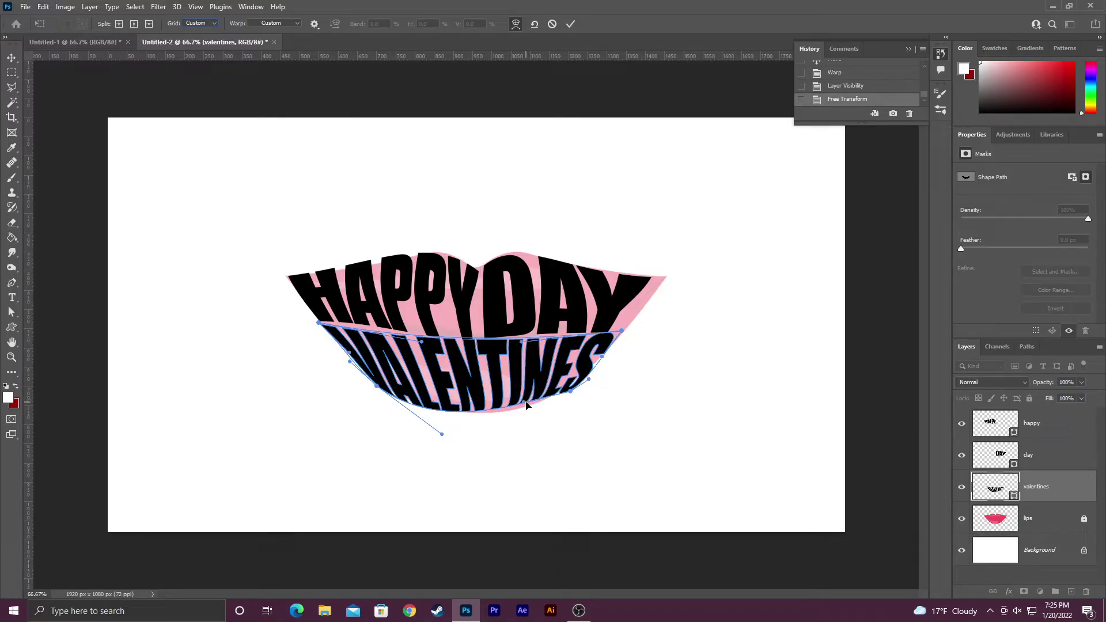
{"action": "left_click_drag", "start_coordinate": [526, 406], "coordinate": [530, 414]}
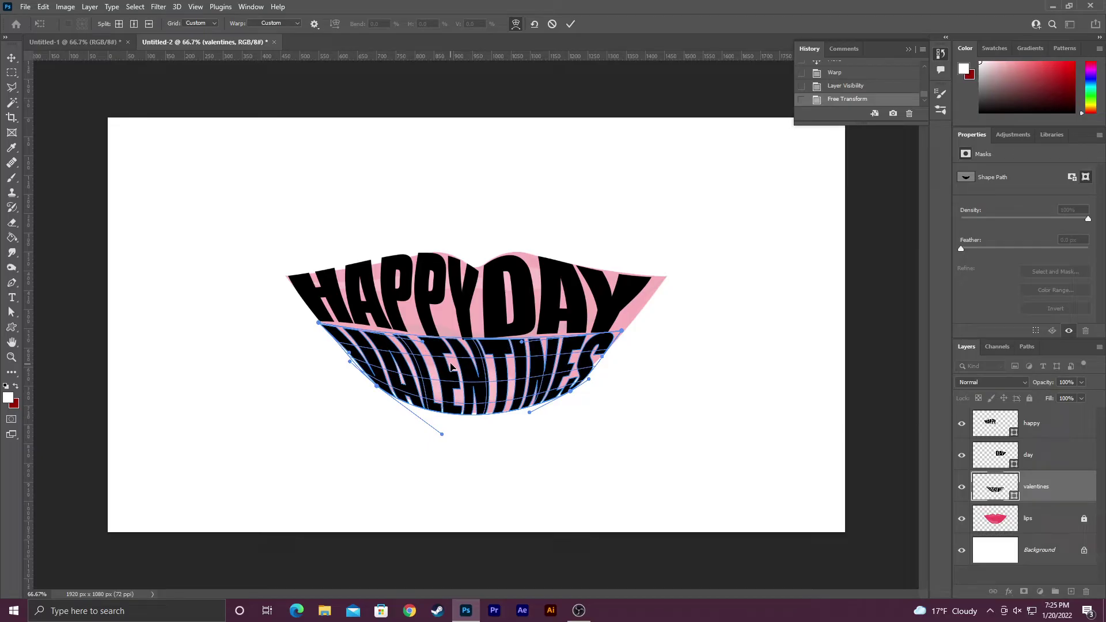
{"action": "left_click_drag", "start_coordinate": [451, 370], "coordinate": [476, 378]}
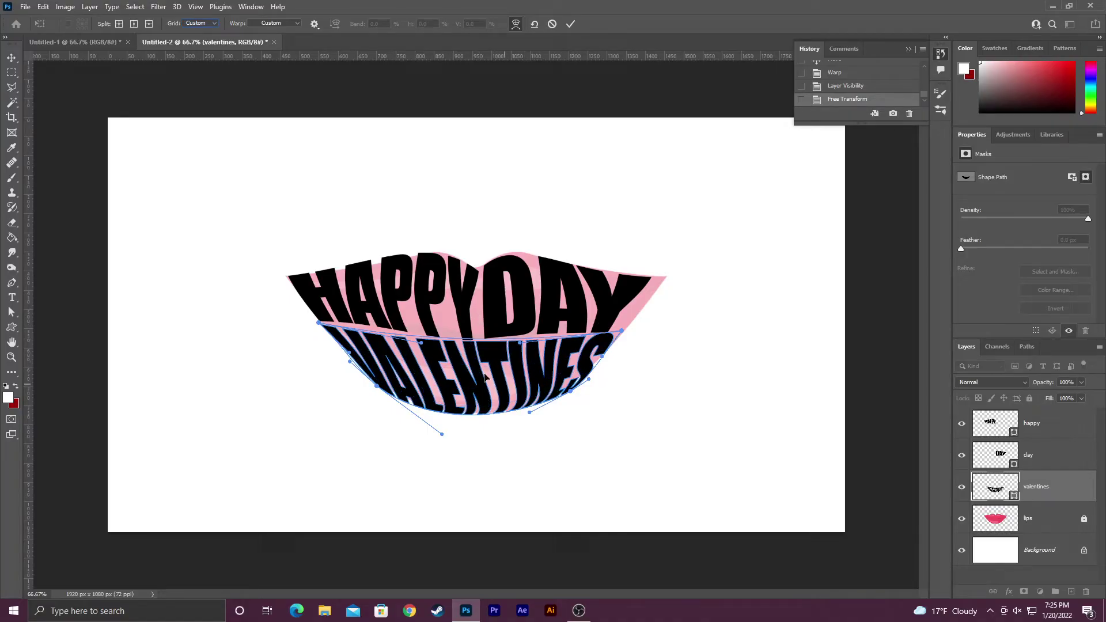
{"action": "left_click_drag", "start_coordinate": [484, 379], "coordinate": [438, 437]}
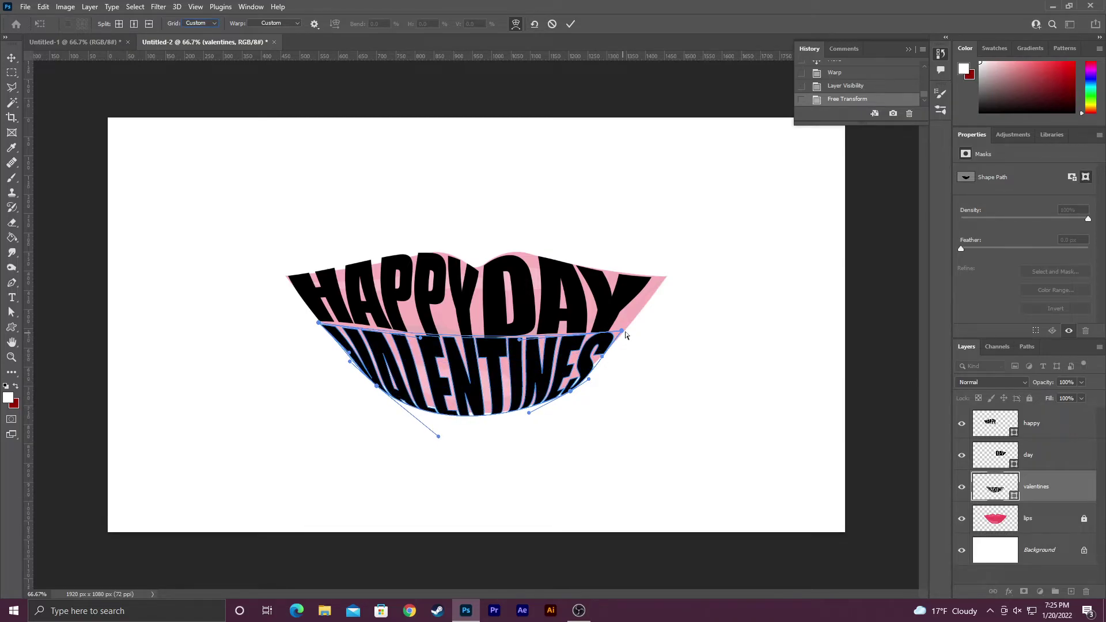
{"action": "left_click_drag", "start_coordinate": [622, 332], "coordinate": [617, 333]}
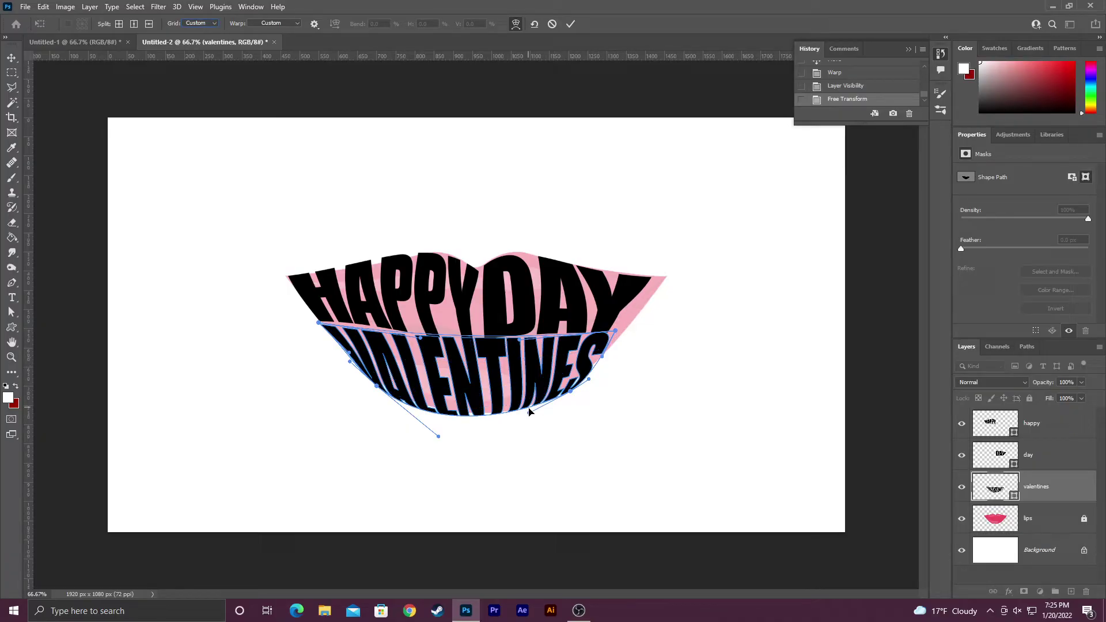
{"action": "left_click_drag", "start_coordinate": [450, 372], "coordinate": [441, 373]}
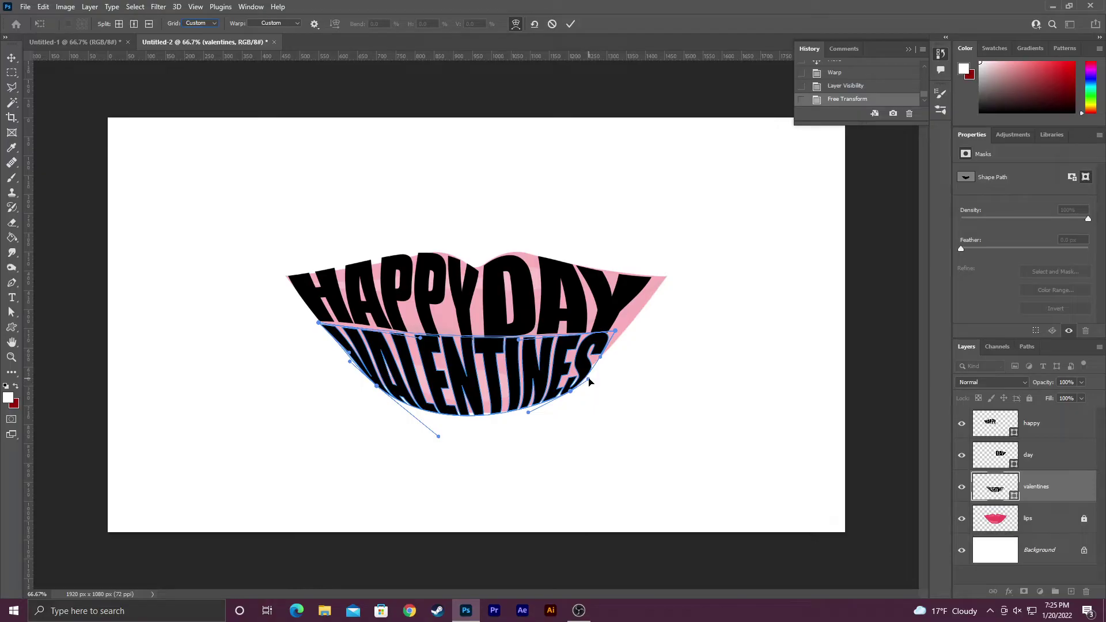
{"action": "left_click_drag", "start_coordinate": [588, 382], "coordinate": [584, 380]}
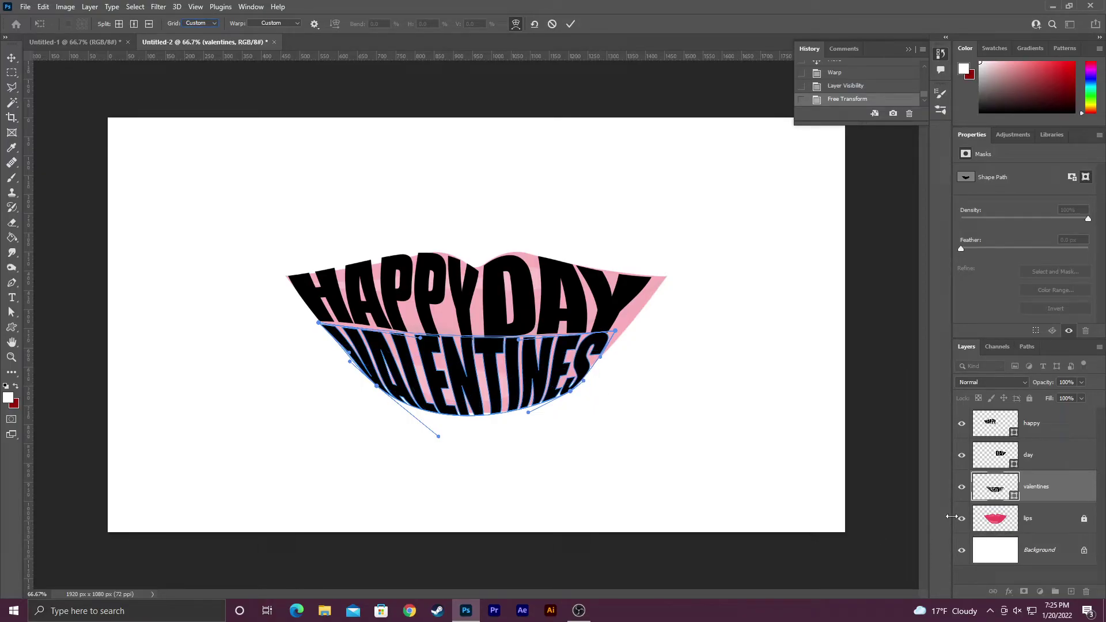
- Commit the VALENTINES warp, hide the lips layer and begin a new warp on VALENTINES
{"action": "left_click", "coordinate": [570, 24]}
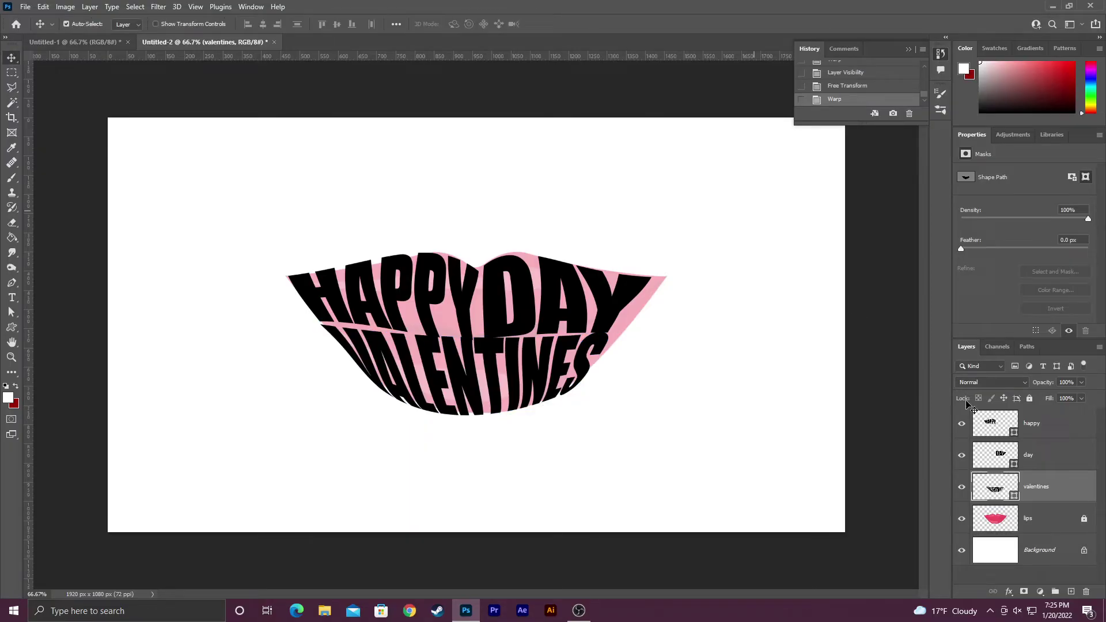
{"action": "left_click", "coordinate": [960, 520]}
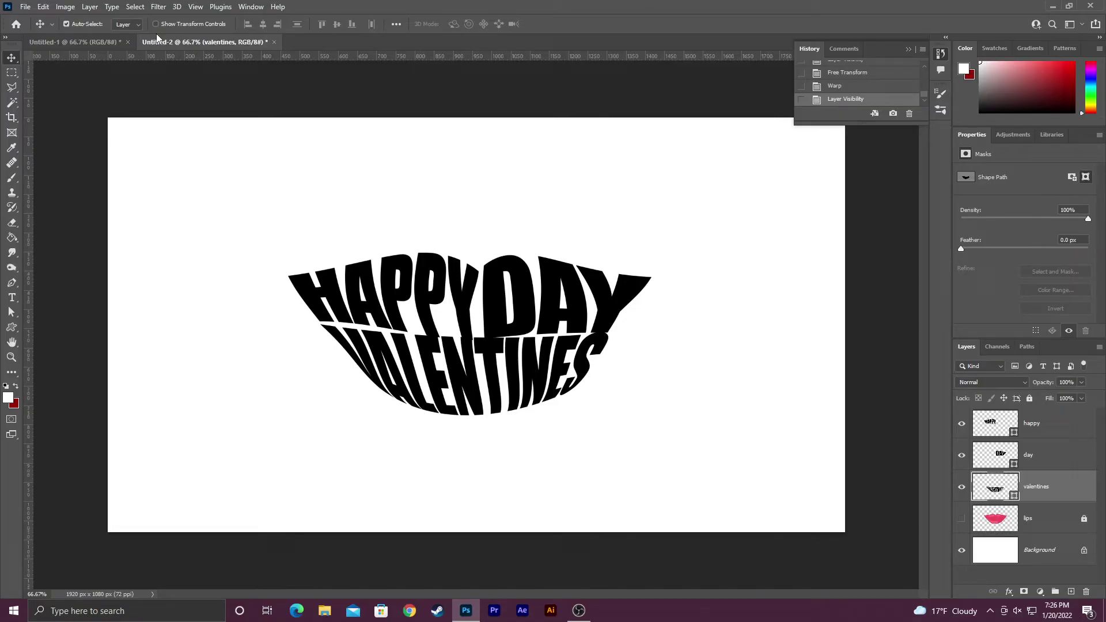
{"action": "left_click", "coordinate": [44, 7]}
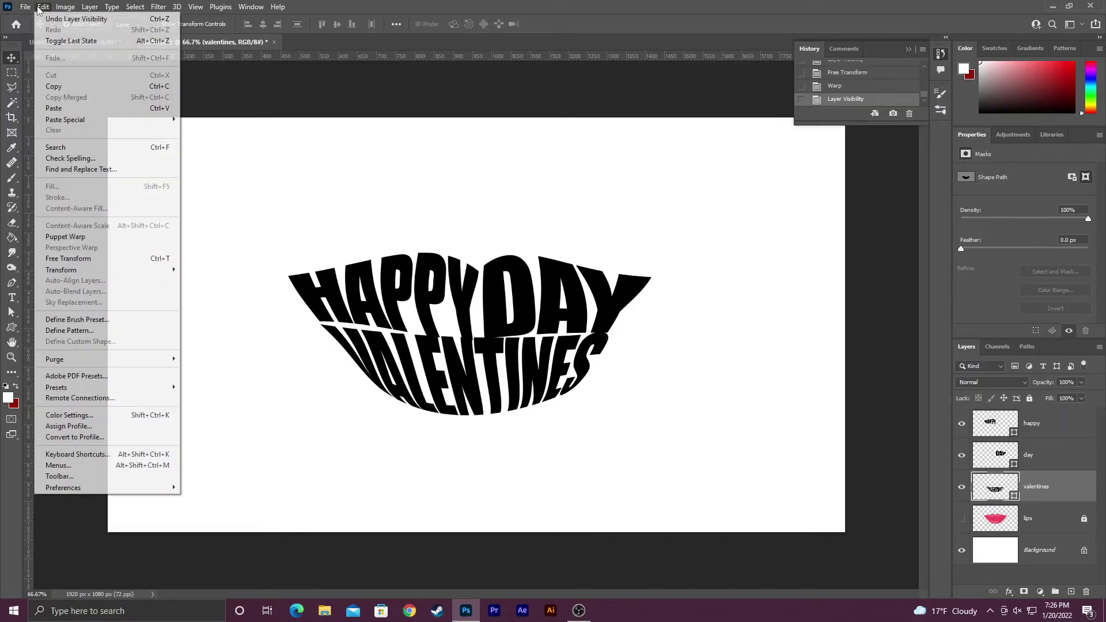
{"action": "mouse_move", "coordinate": [144, 270]}
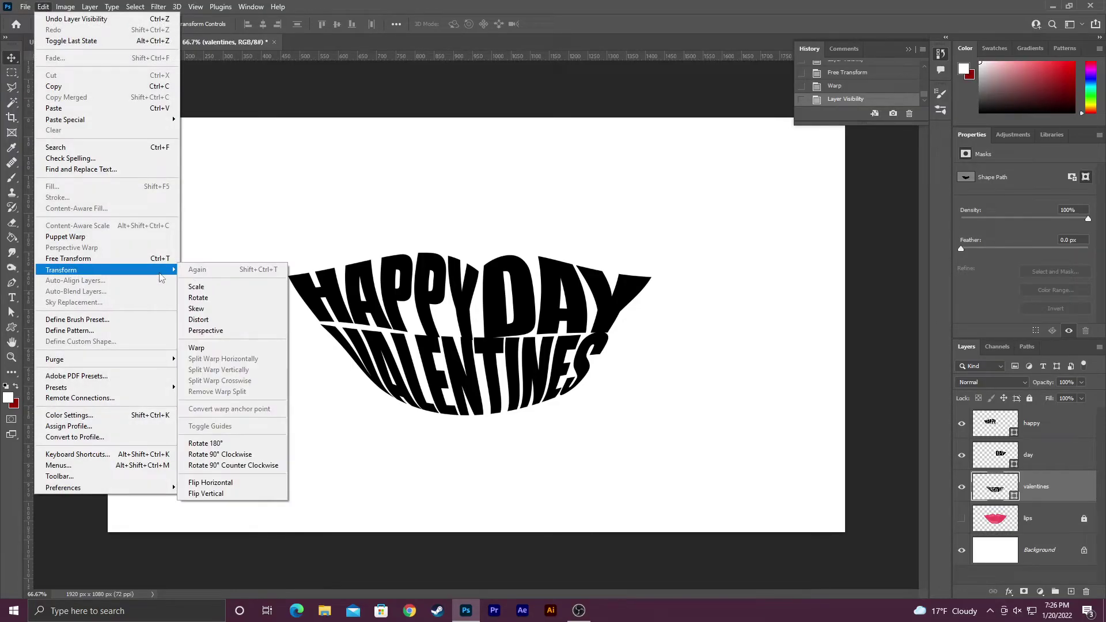
{"action": "left_click", "coordinate": [196, 348]}
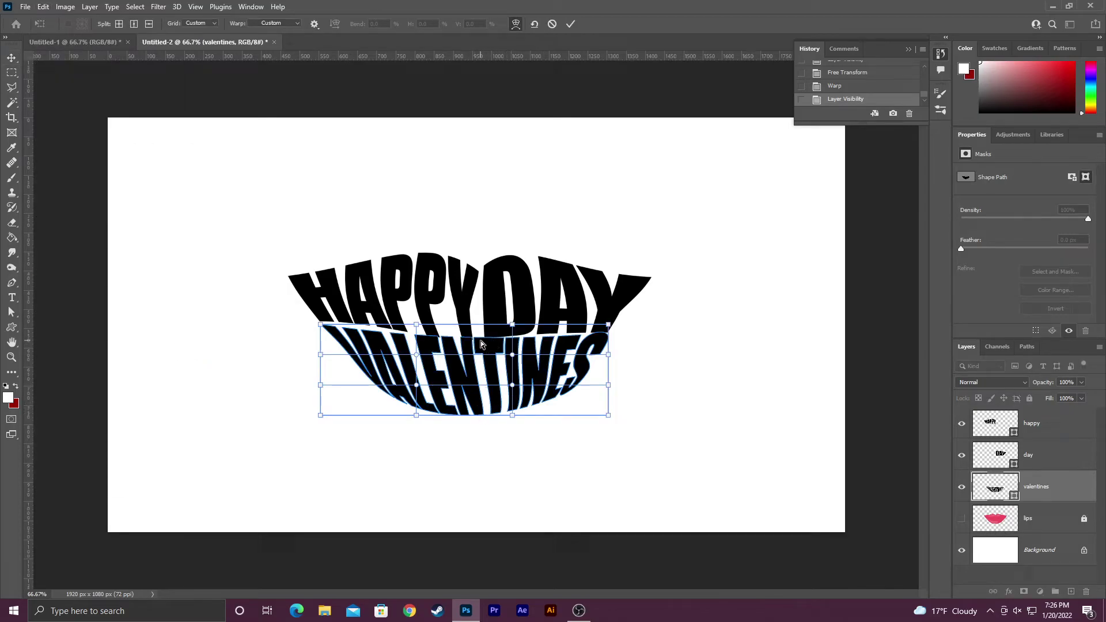
- Reset the warp grid to Default and stretch VALENTINES' right end outward and bottom down
{"action": "left_click_drag", "start_coordinate": [486, 344], "coordinate": [477, 348]}
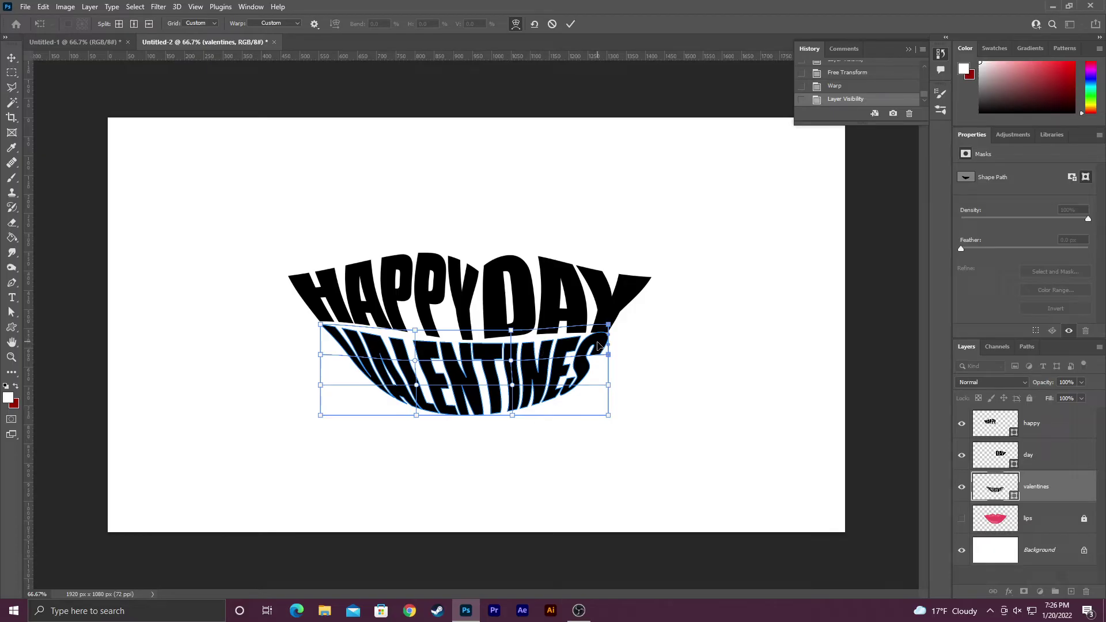
{"action": "left_click_drag", "start_coordinate": [598, 346], "coordinate": [576, 345]}
{"action": "key", "text": "ctrl+z"}
{"action": "left_click", "coordinate": [206, 23]}
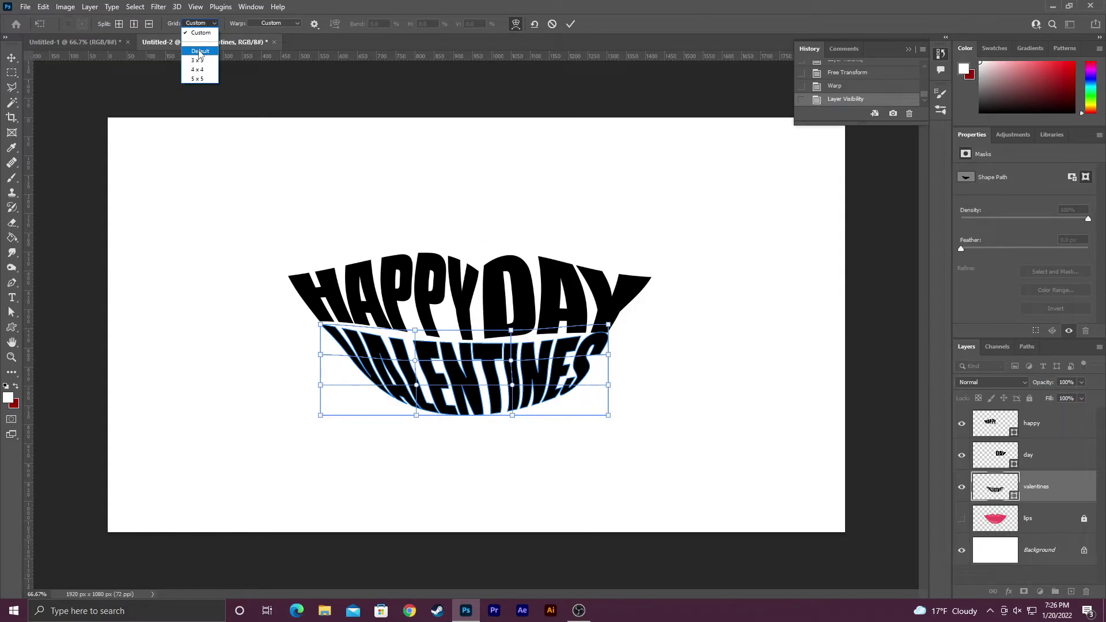
{"action": "left_click", "coordinate": [196, 33]}
{"action": "left_click", "coordinate": [535, 226]}
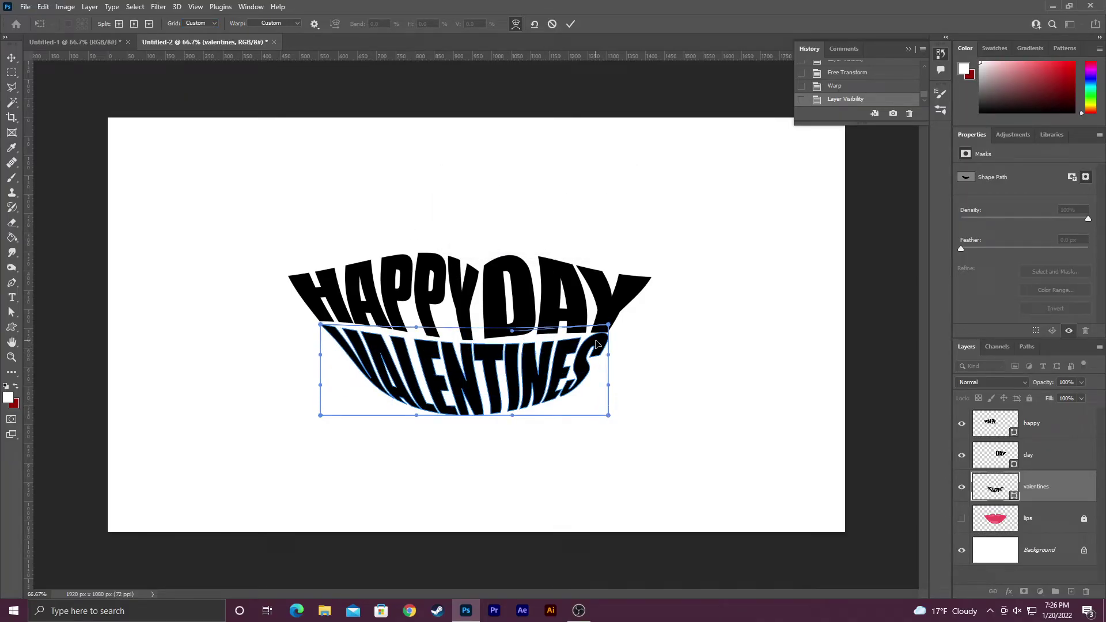
{"action": "left_click_drag", "start_coordinate": [599, 345], "coordinate": [608, 342]}
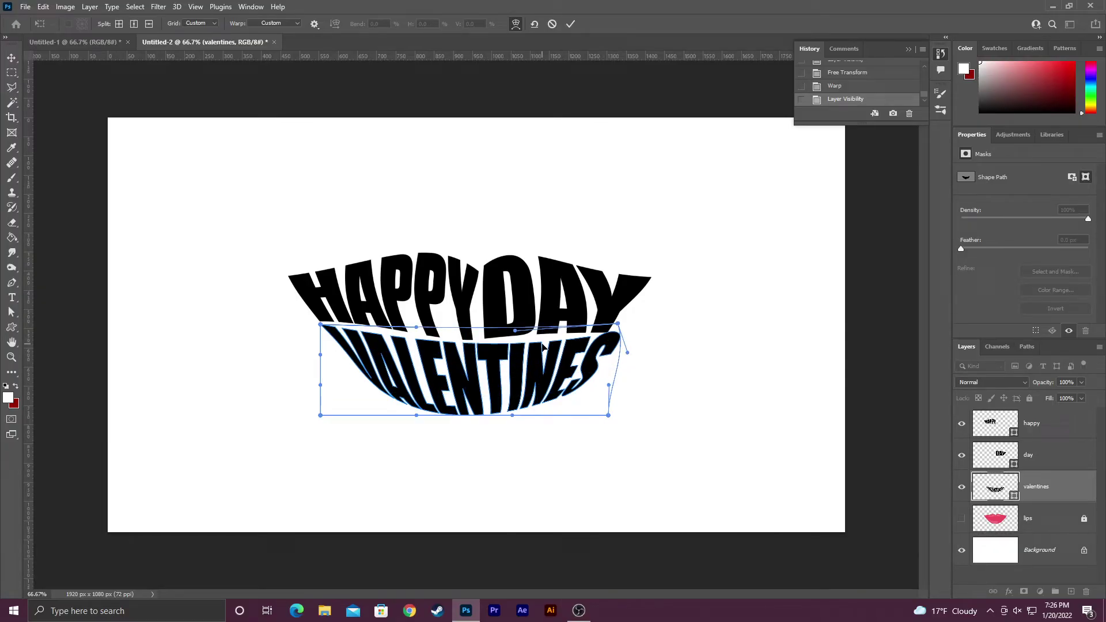
{"action": "left_click_drag", "start_coordinate": [545, 403], "coordinate": [548, 406]}
- Nudge VALENTINES a few pixels and start another warp on it
{"action": "left_click", "coordinate": [962, 518]}
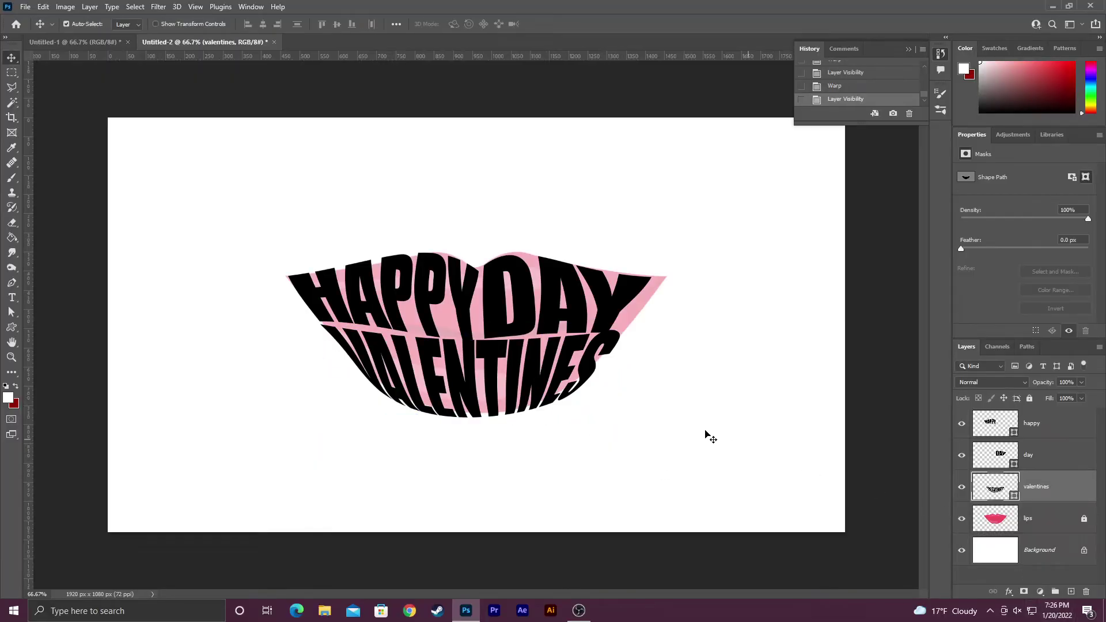
{"action": "left_click_drag", "start_coordinate": [484, 369], "coordinate": [486, 370]}
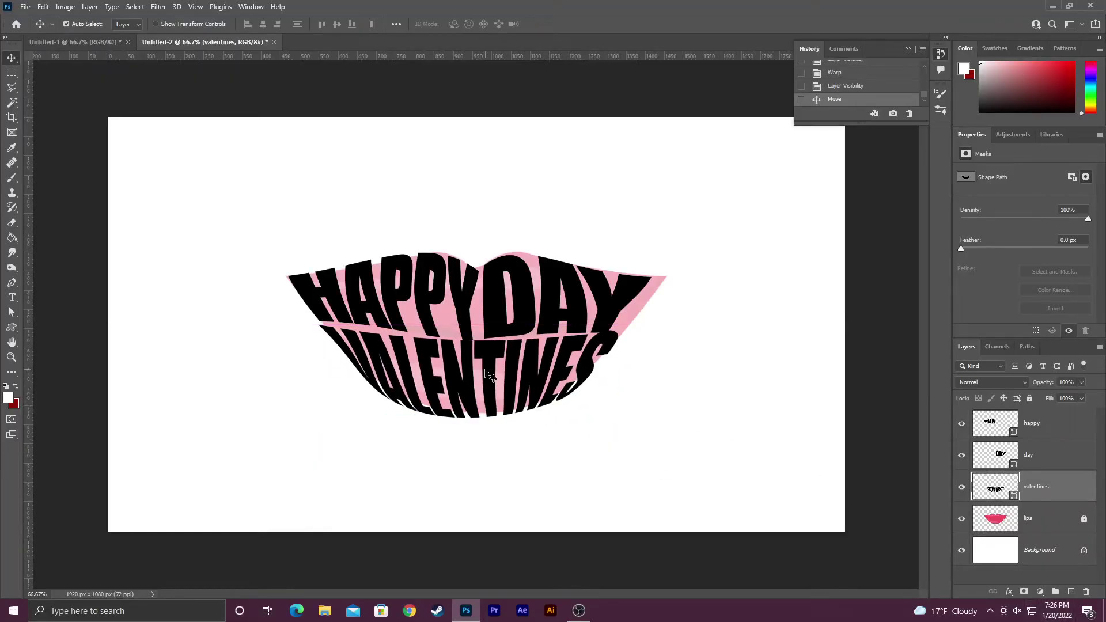
{"action": "left_click", "coordinate": [43, 7]}
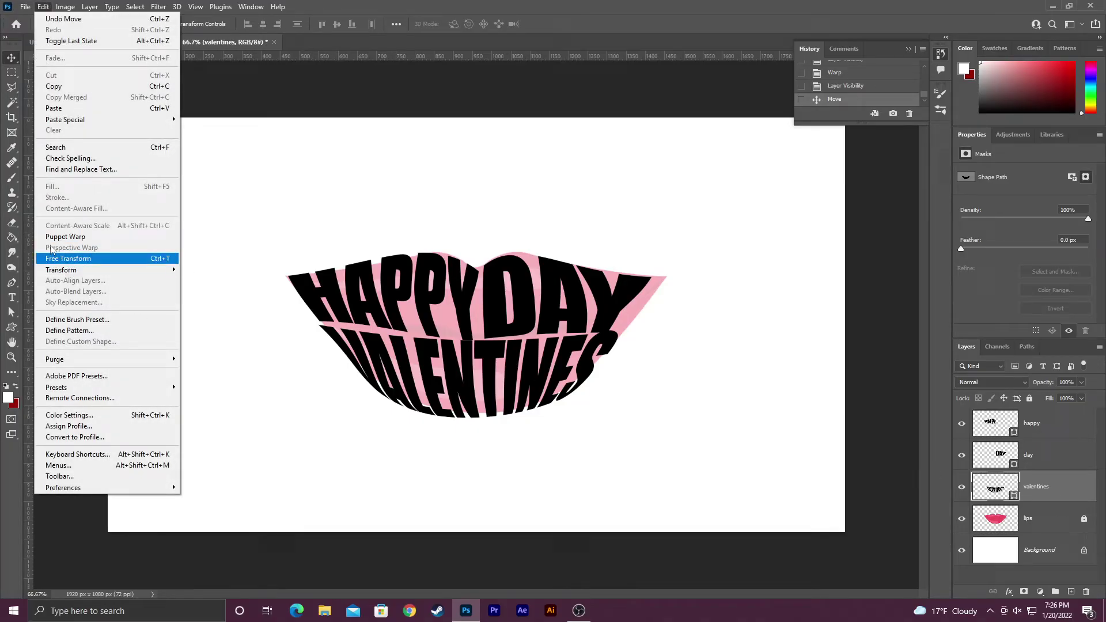
{"action": "mouse_move", "coordinate": [79, 271]}
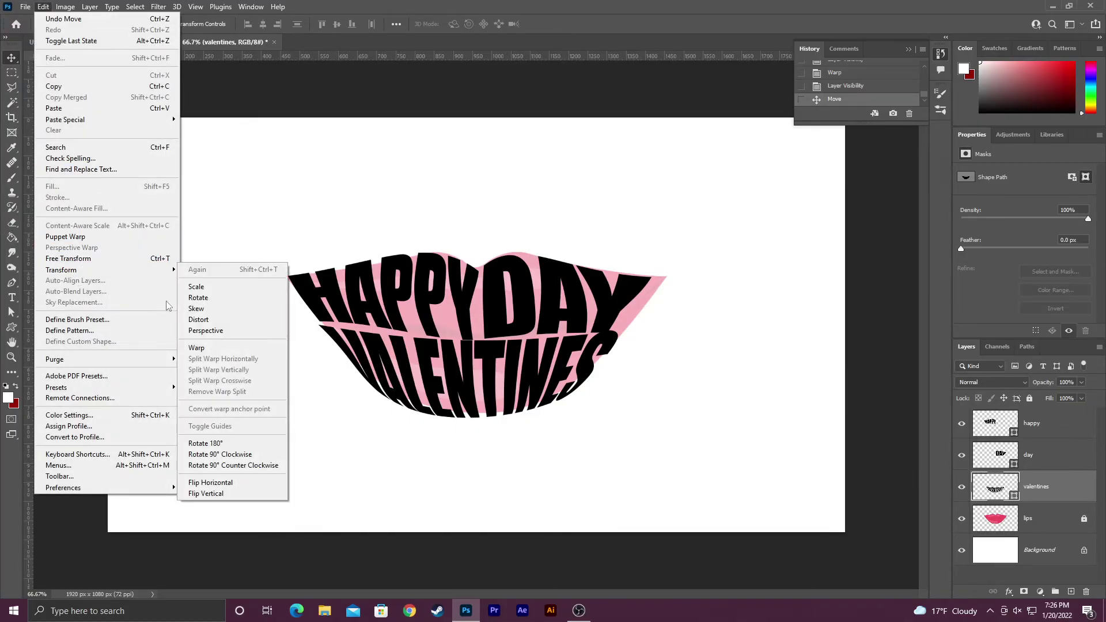
{"action": "left_click", "coordinate": [216, 350]}
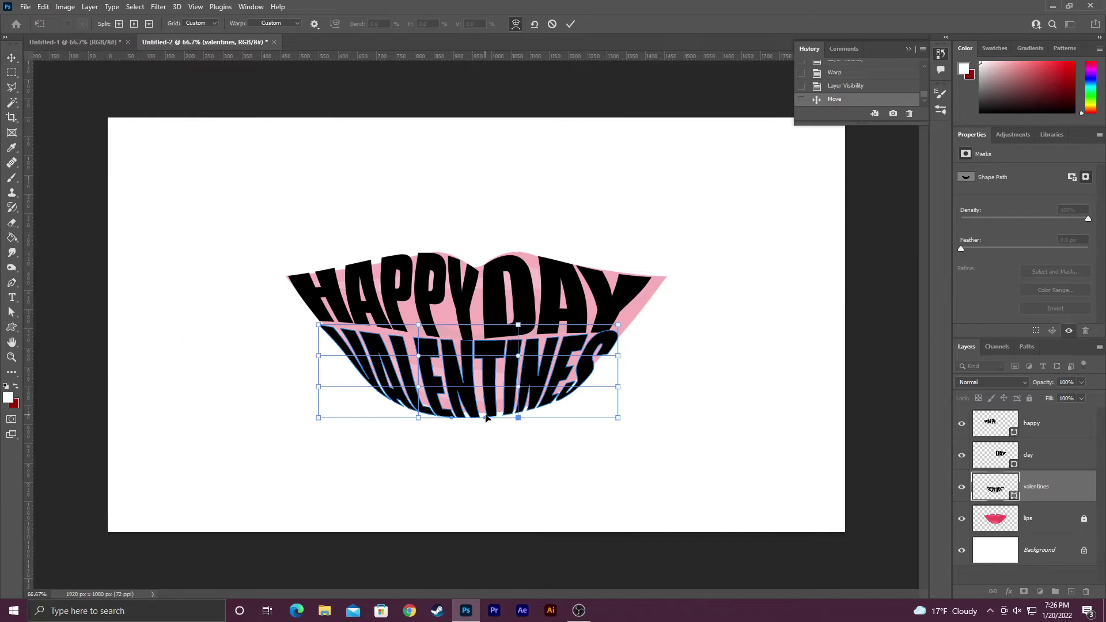
- With a Default warp grid, make VALENTINES' bottom curve shallower and commit
{"action": "left_click", "coordinate": [208, 23]}
{"action": "left_click", "coordinate": [208, 52]}
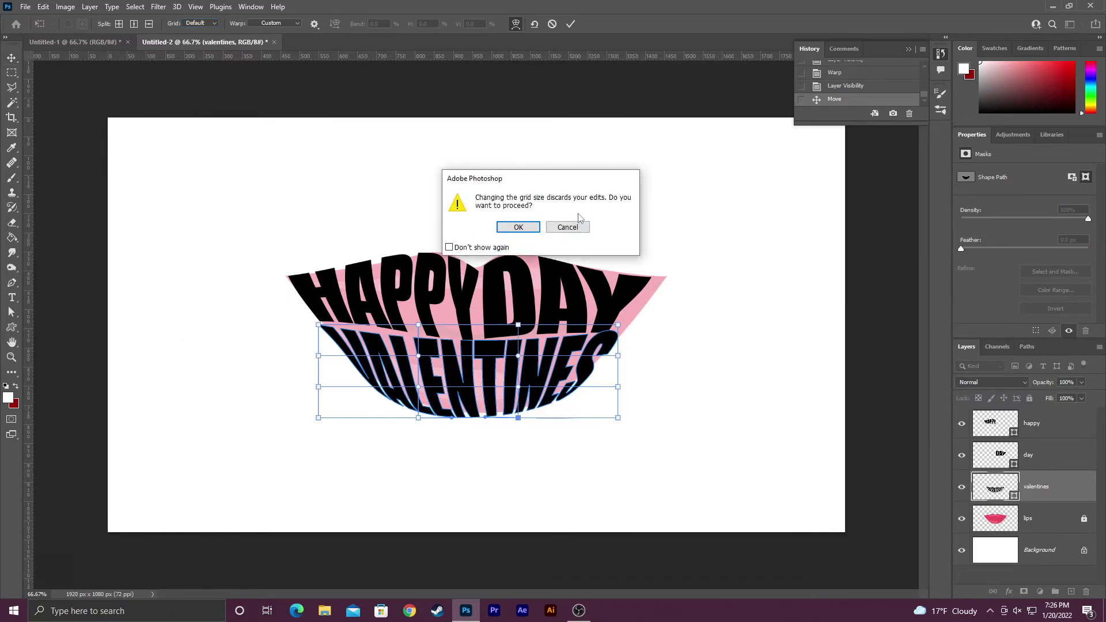
{"action": "left_click", "coordinate": [533, 230]}
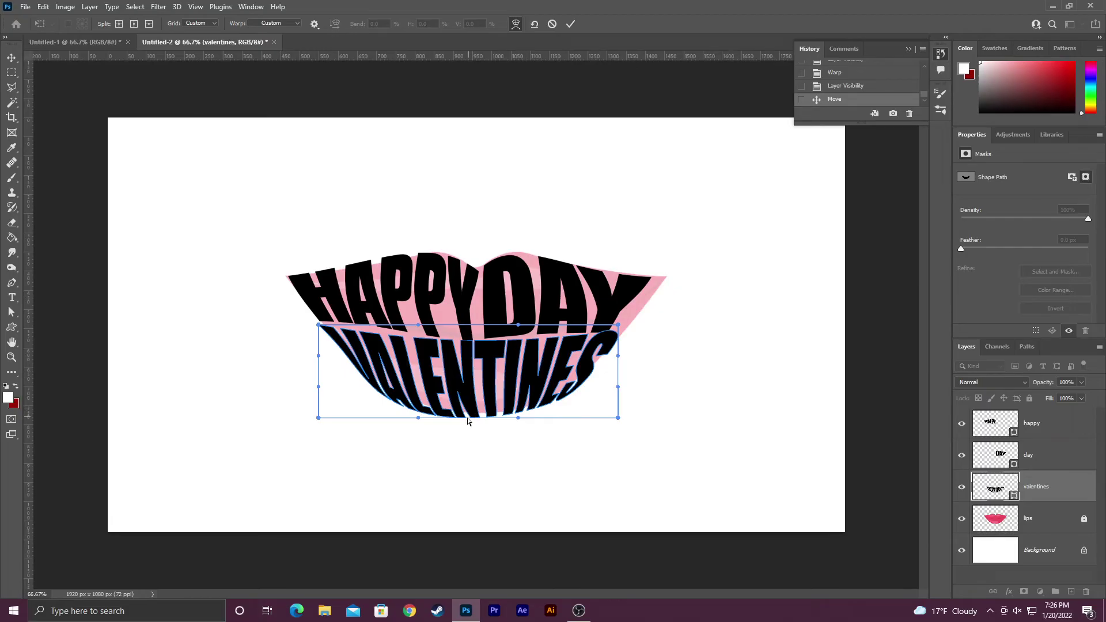
{"action": "left_click_drag", "start_coordinate": [470, 420], "coordinate": [470, 414]}
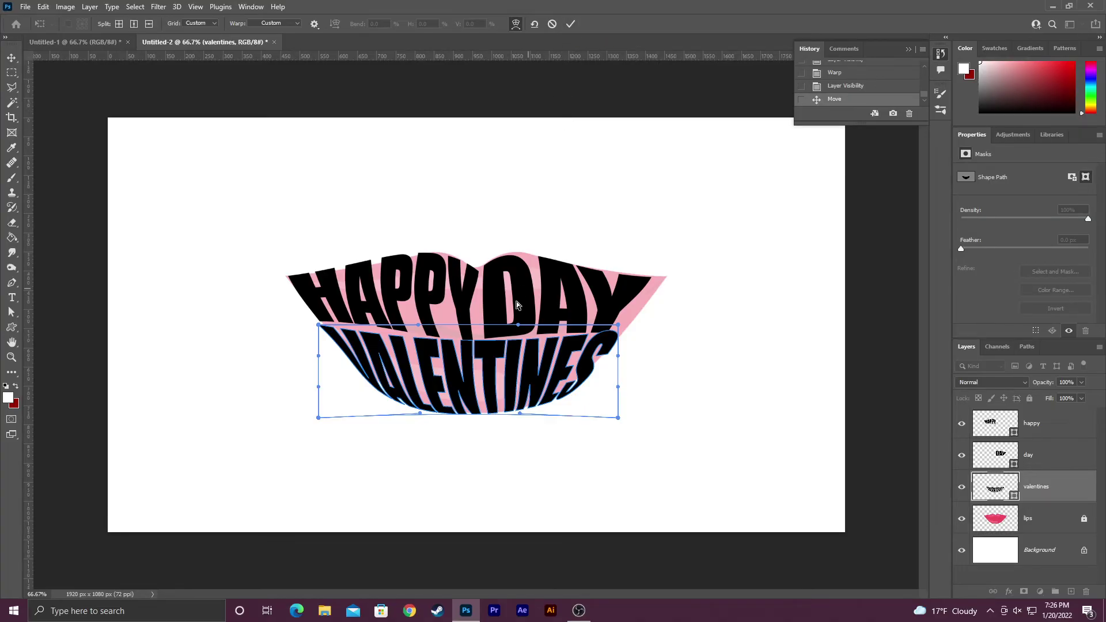
{"action": "left_click", "coordinate": [571, 25]}
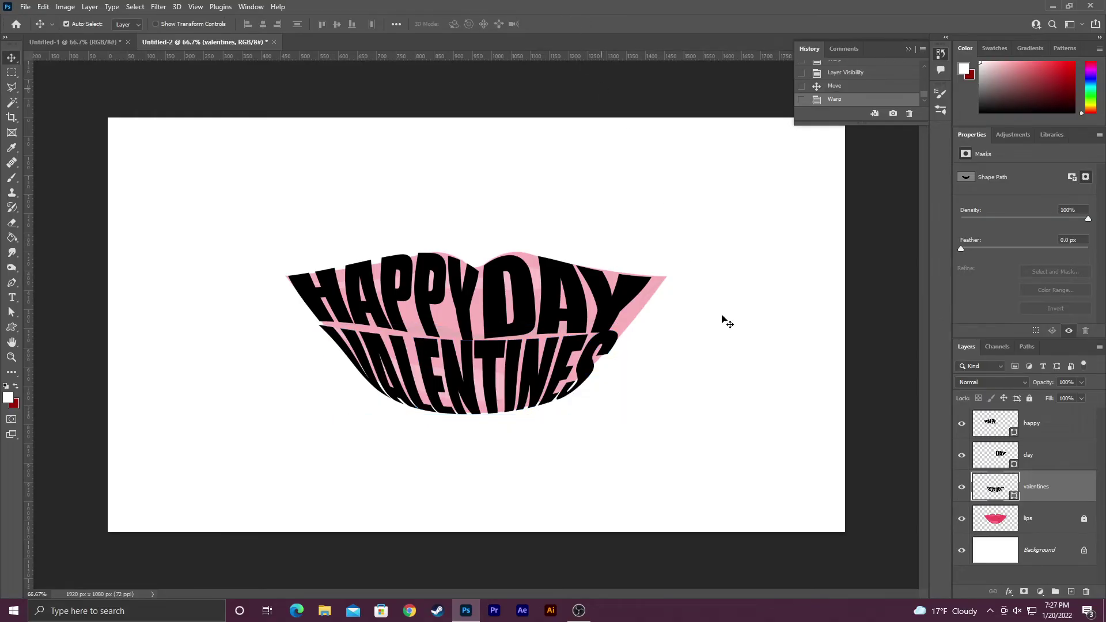
- Toggle the pink lips layer on and off to compare, leaving it hidden
{"action": "left_click", "coordinate": [964, 519]}
{"action": "left_click", "coordinate": [964, 519]}
{"action": "left_click", "coordinate": [965, 519]}
{"action": "left_click", "coordinate": [964, 519]}
{"action": "left_click", "coordinate": [964, 519]}
{"action": "left_click", "coordinate": [964, 520]}
{"action": "left_click", "coordinate": [964, 520]}
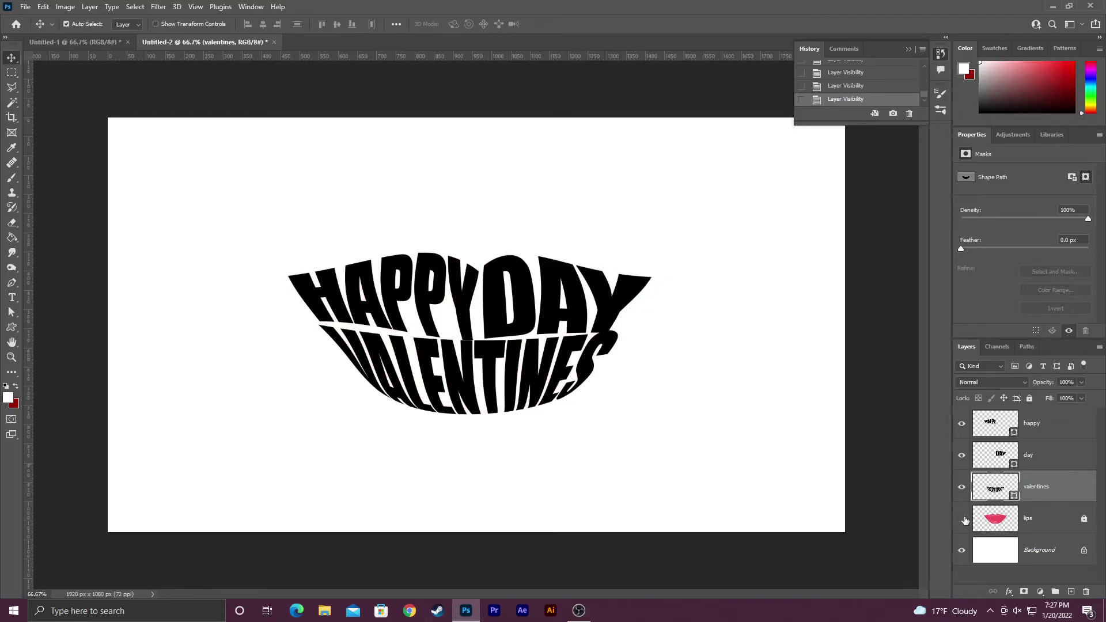
- In Untitled-1, disable and re-enable the Group 2 copy mask, then zoom back out
{"action": "left_click", "coordinate": [75, 42]}
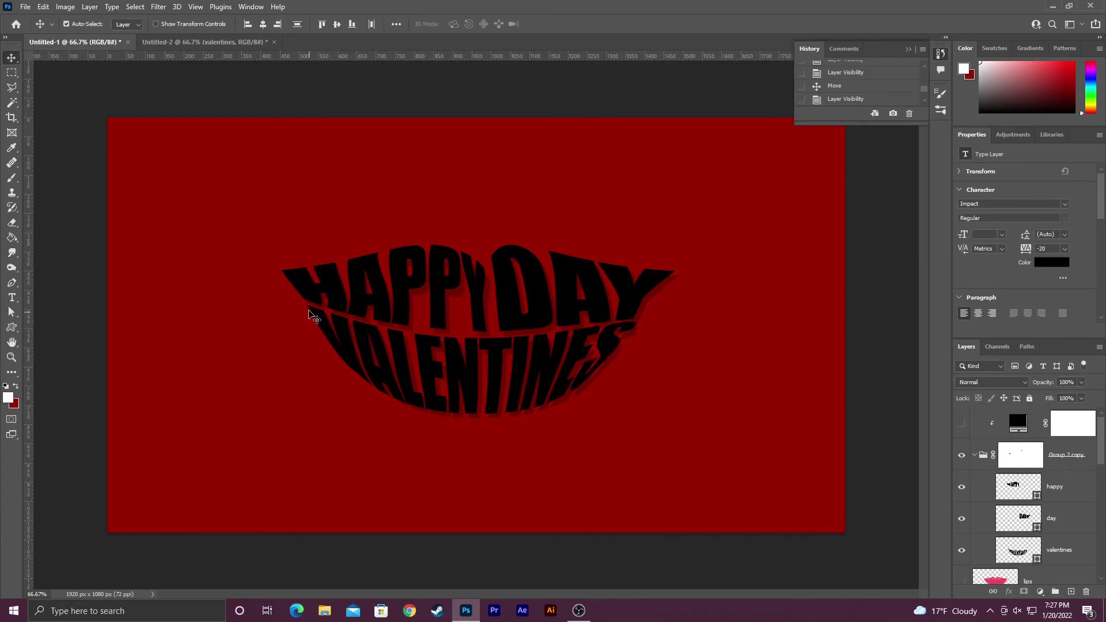
{"action": "right_click", "coordinate": [1019, 458]}
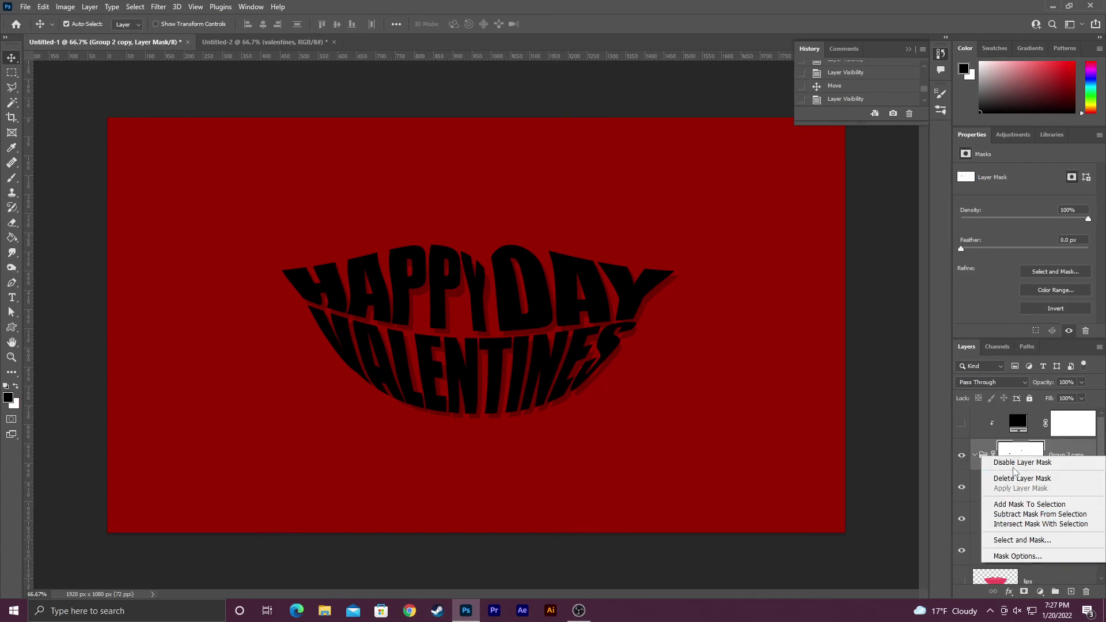
{"action": "left_click", "coordinate": [1019, 463]}
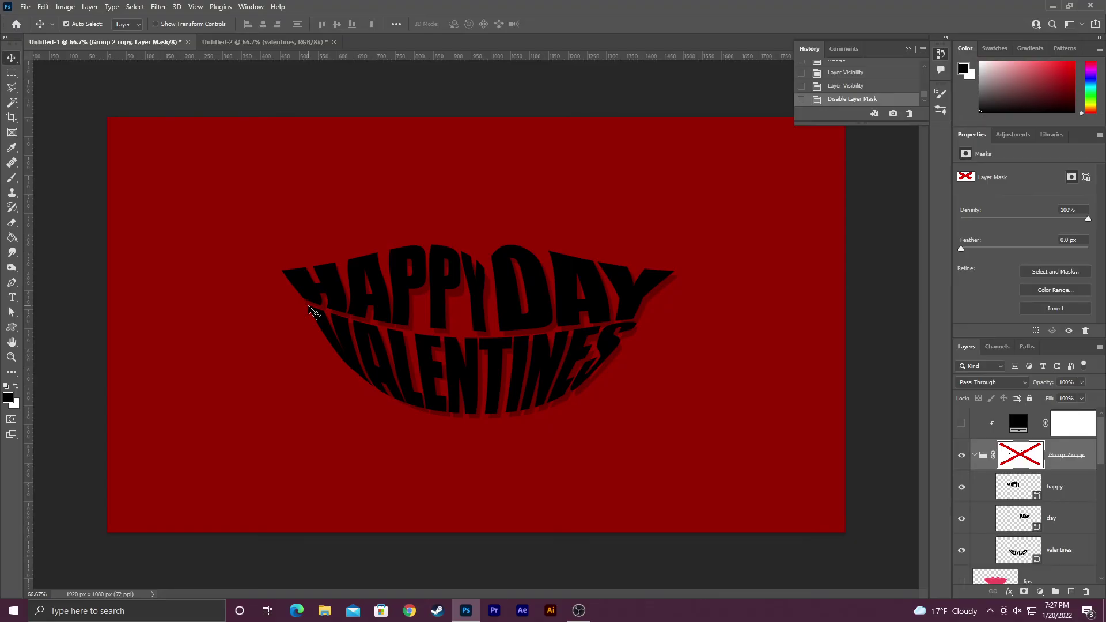
{"action": "scroll", "coordinate": [311, 312], "scroll_direction": "up", "scroll_amount": 3}
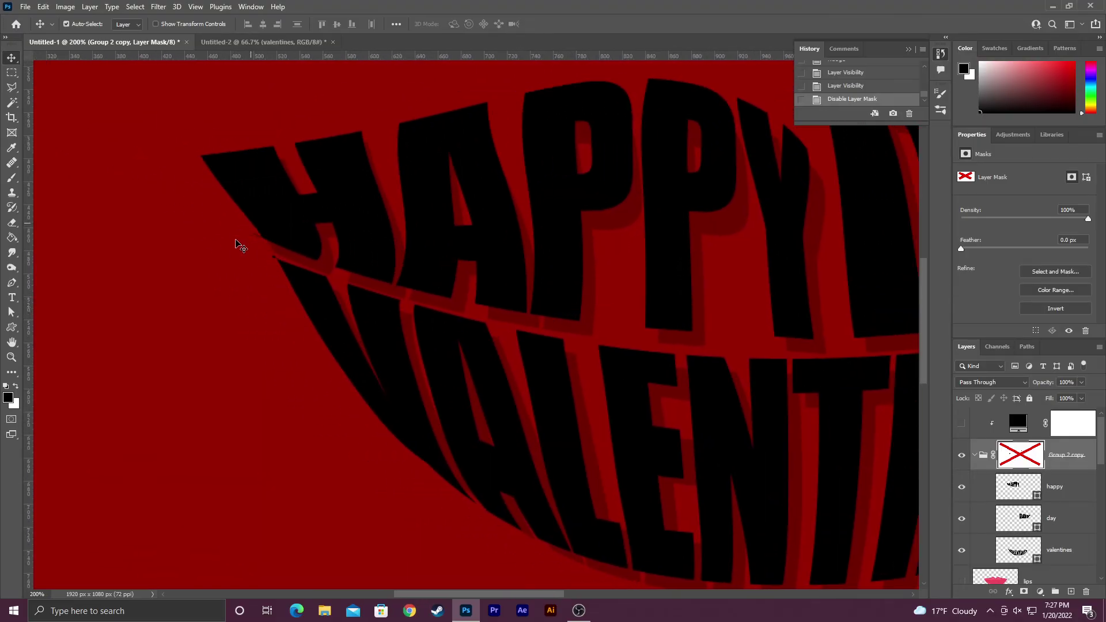
{"action": "right_click", "coordinate": [1017, 462]}
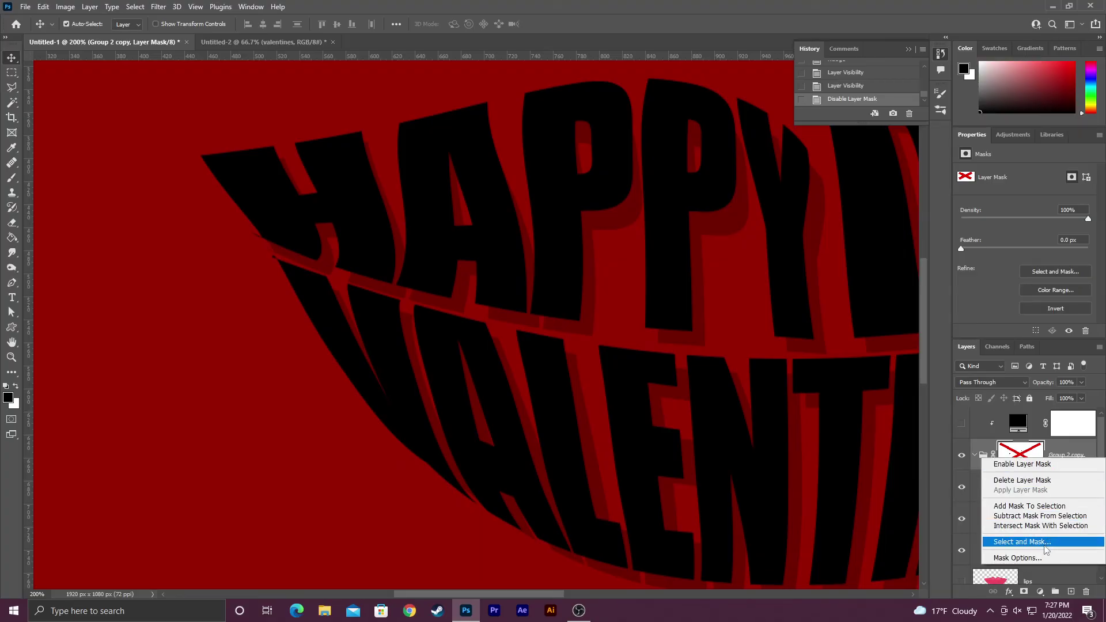
{"action": "left_click", "coordinate": [1022, 465]}
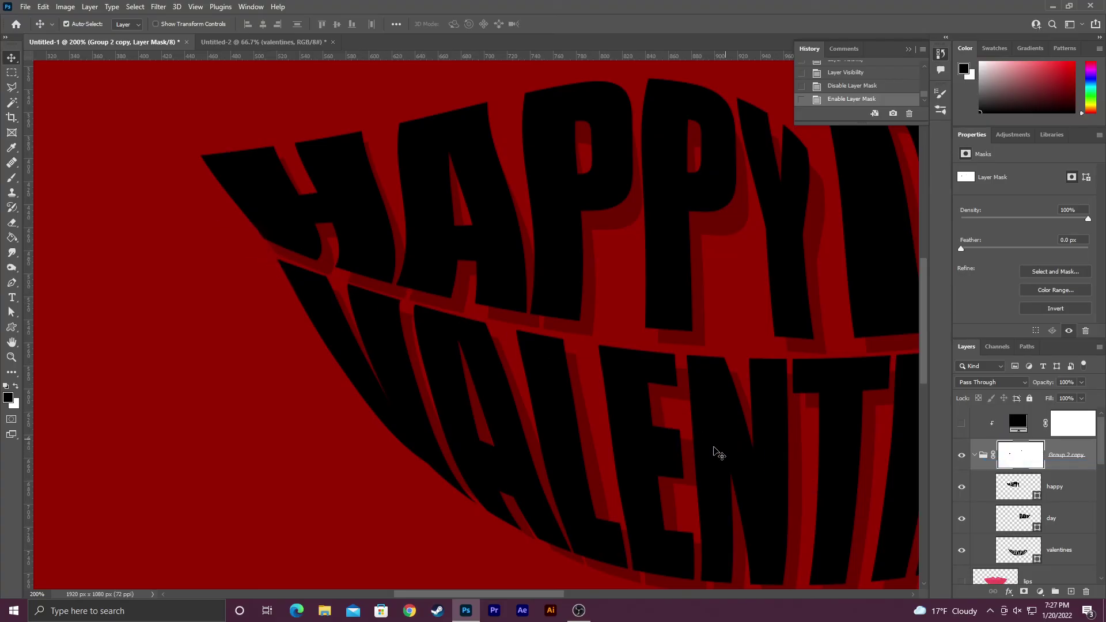
{"action": "key", "text": "ctrl+minus"}
{"action": "key", "text": "ctrl+minus"}
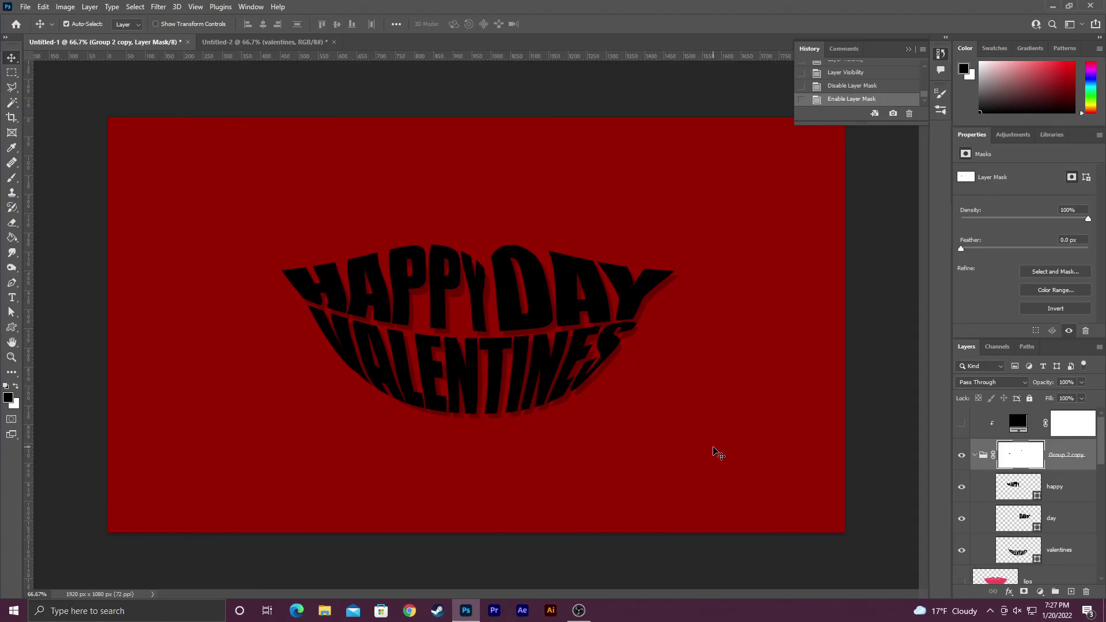